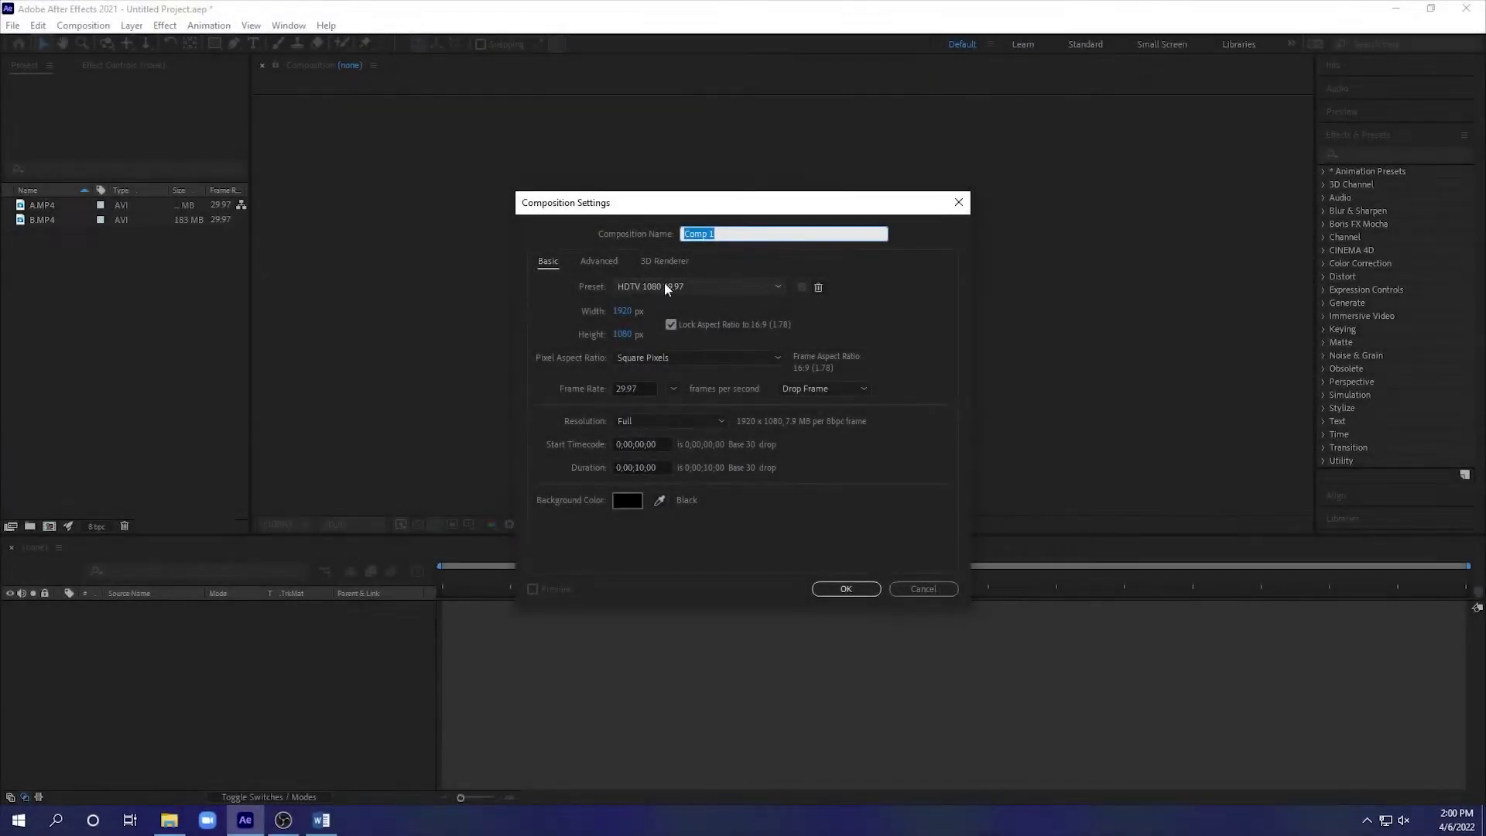
Step: Name the new composition 'effect', set its duration to 10 seconds, and create it
text(effect)
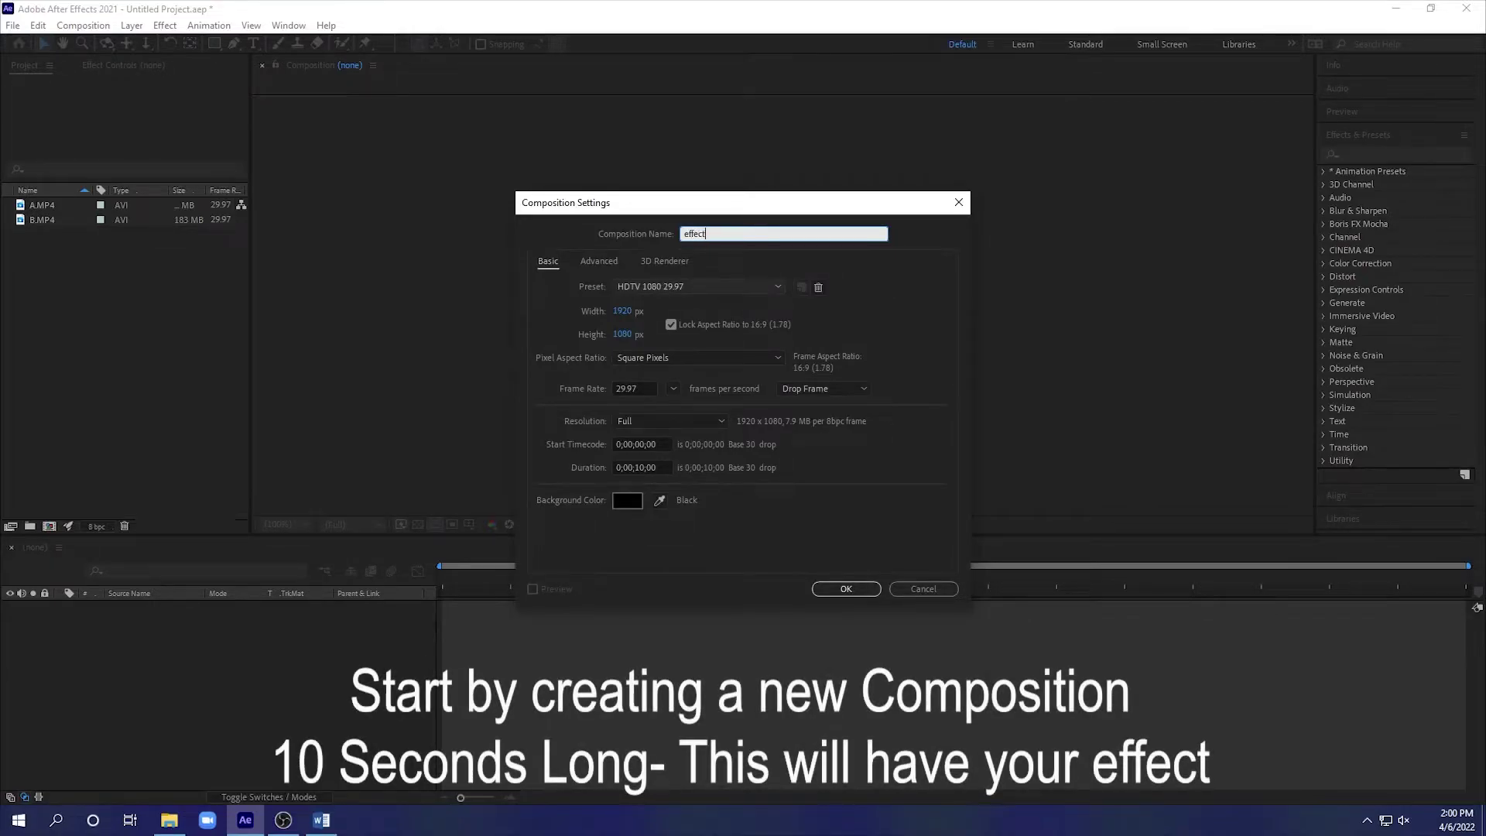
click(642, 467)
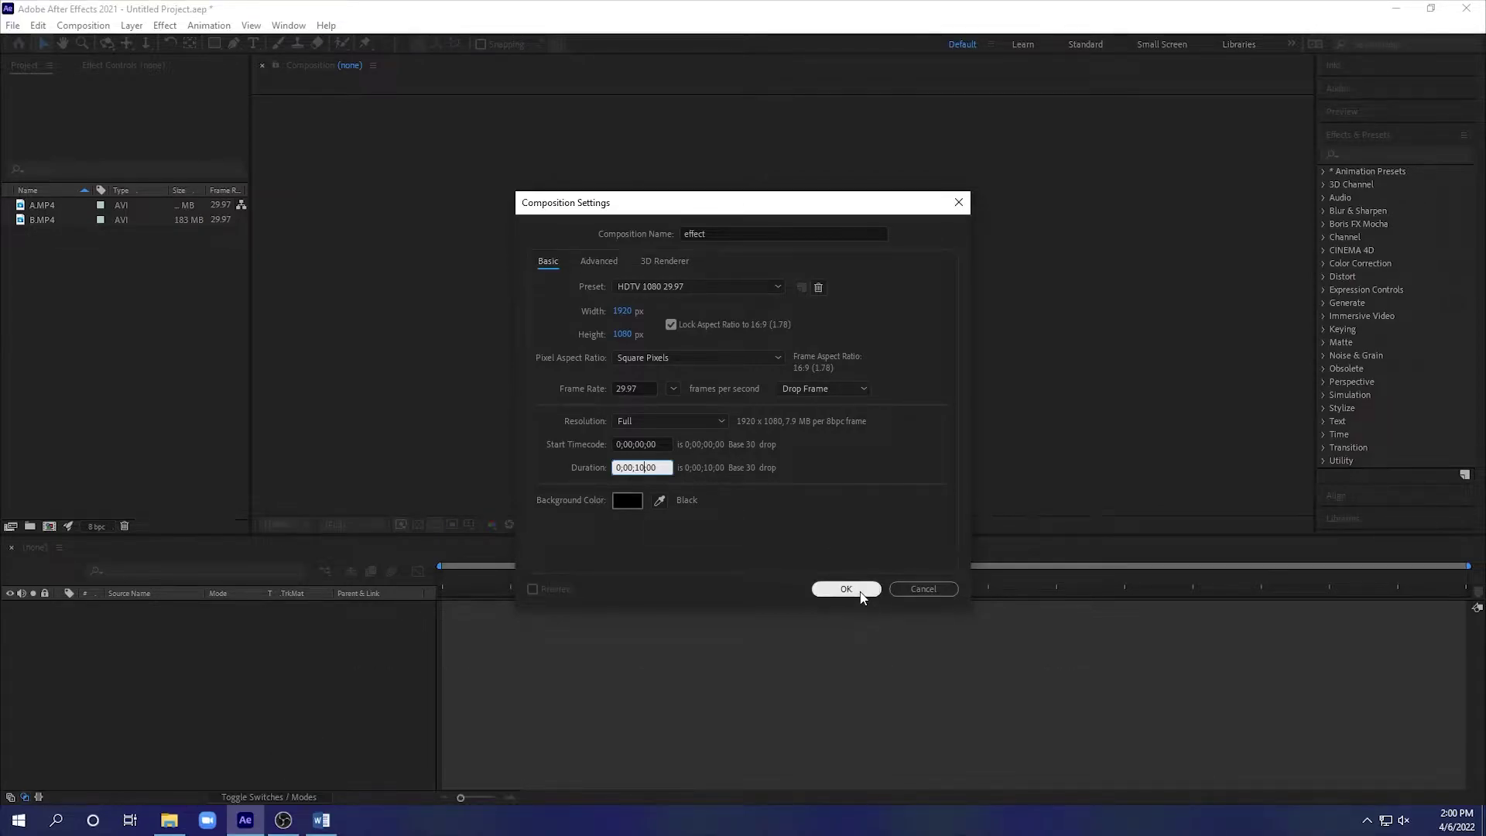
click(857, 591)
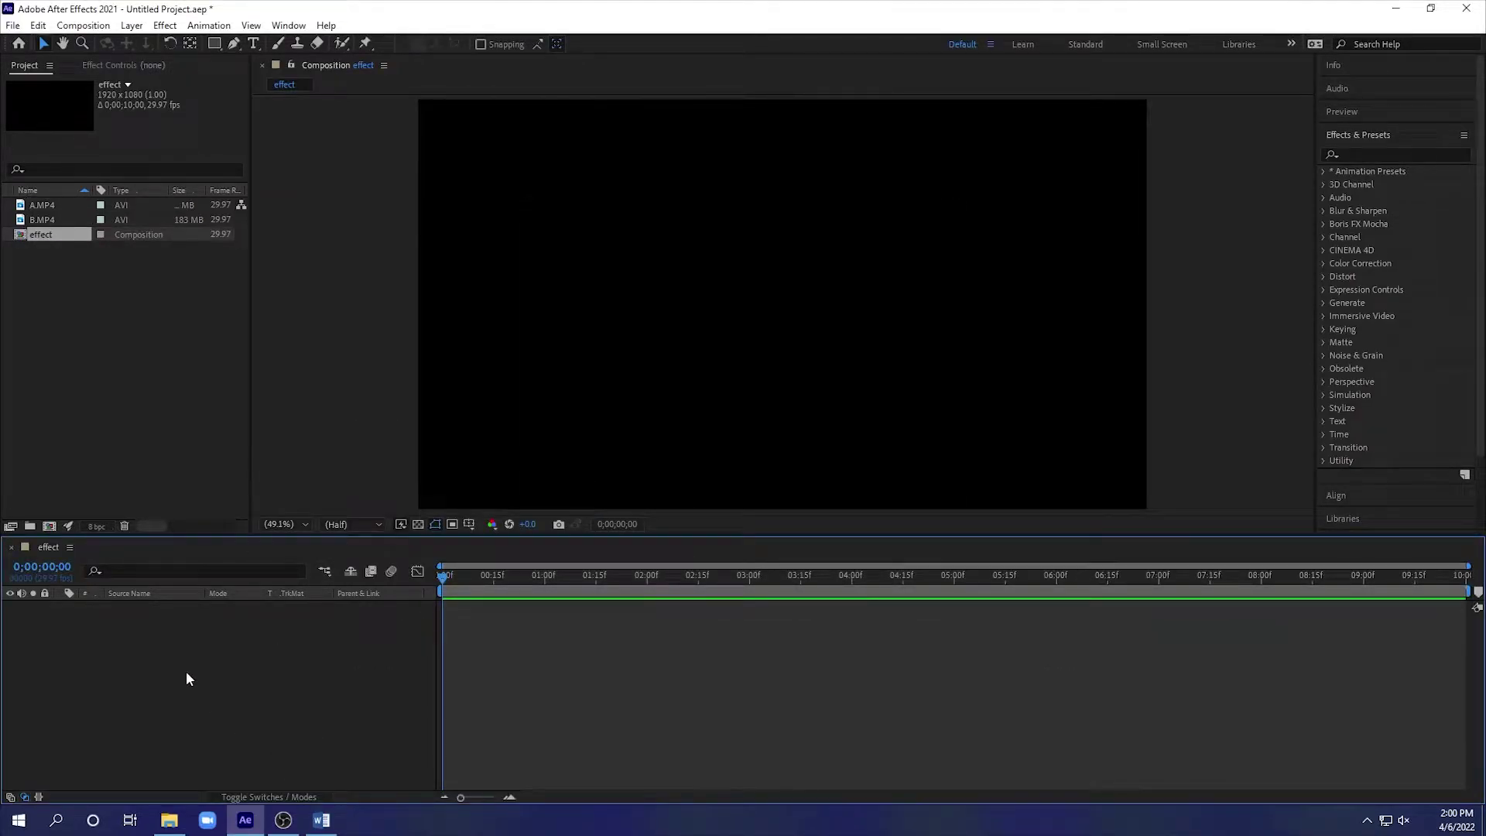
Step: Add a new white solid layer named 'effect' from the timeline's New > Solid option
right_click(188, 648)
mouse_move(250, 485)
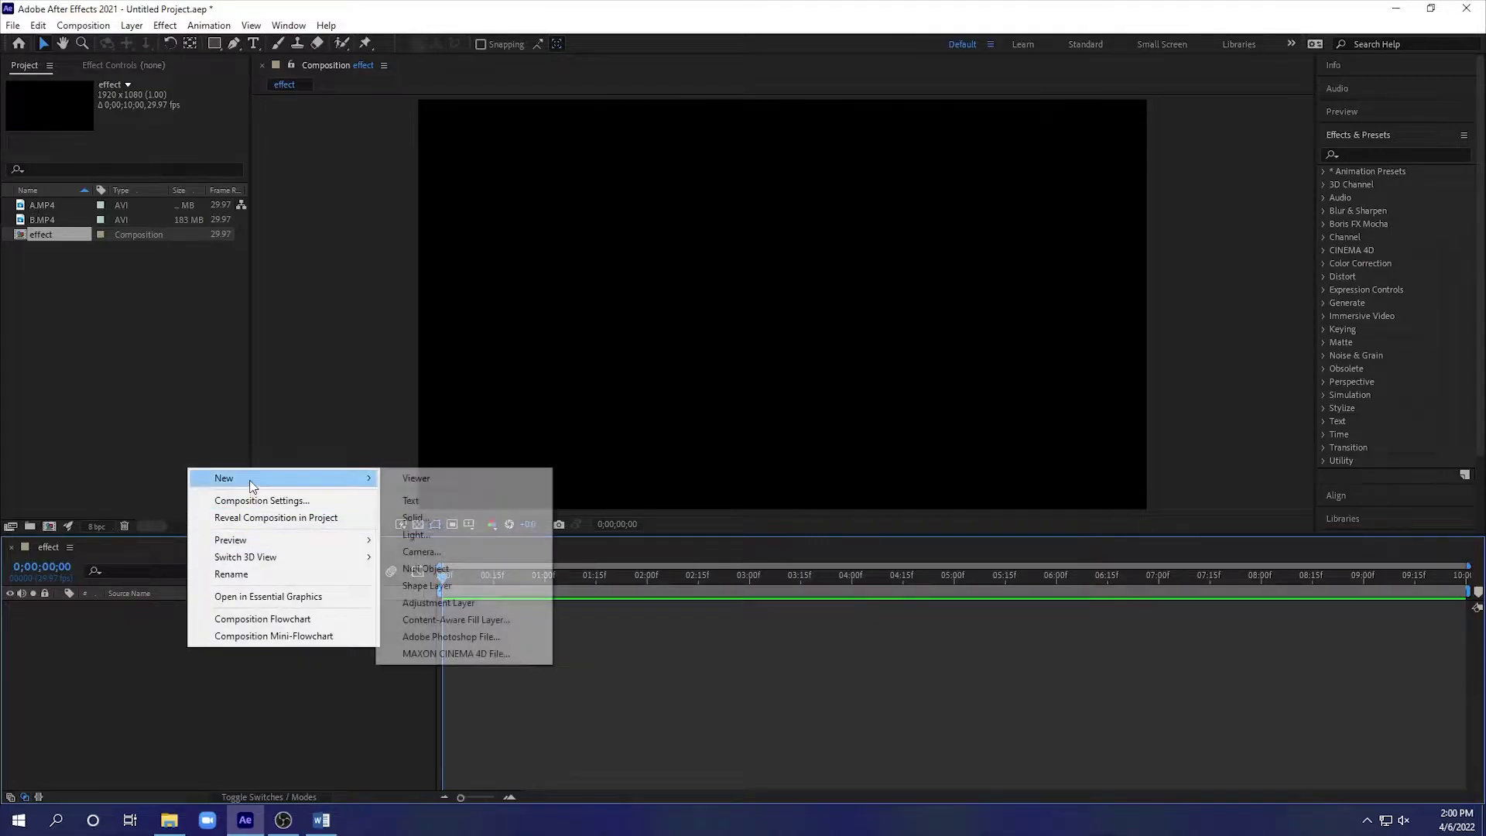
click(429, 518)
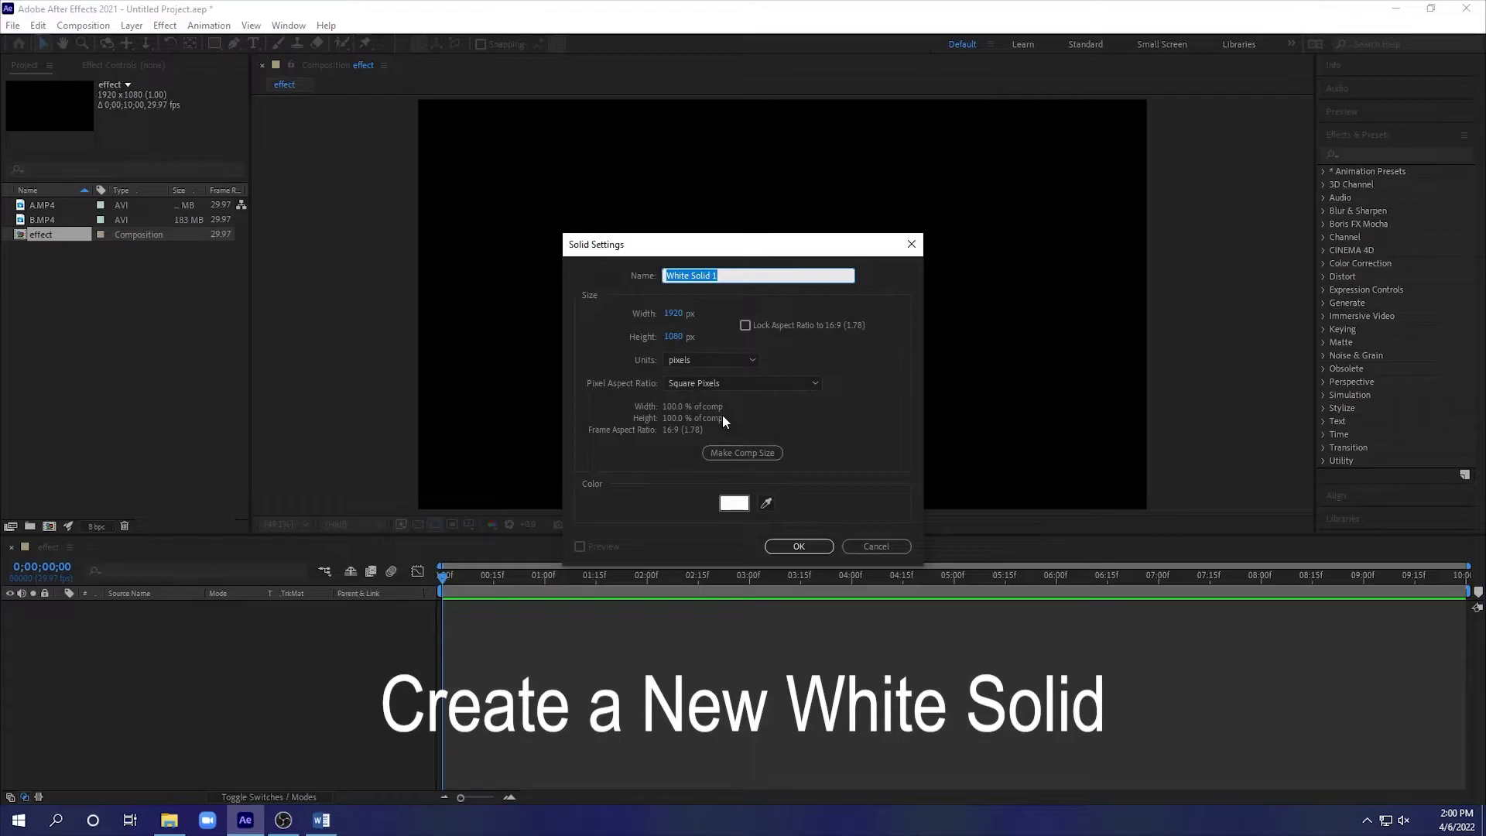
text(effect)
click(736, 506)
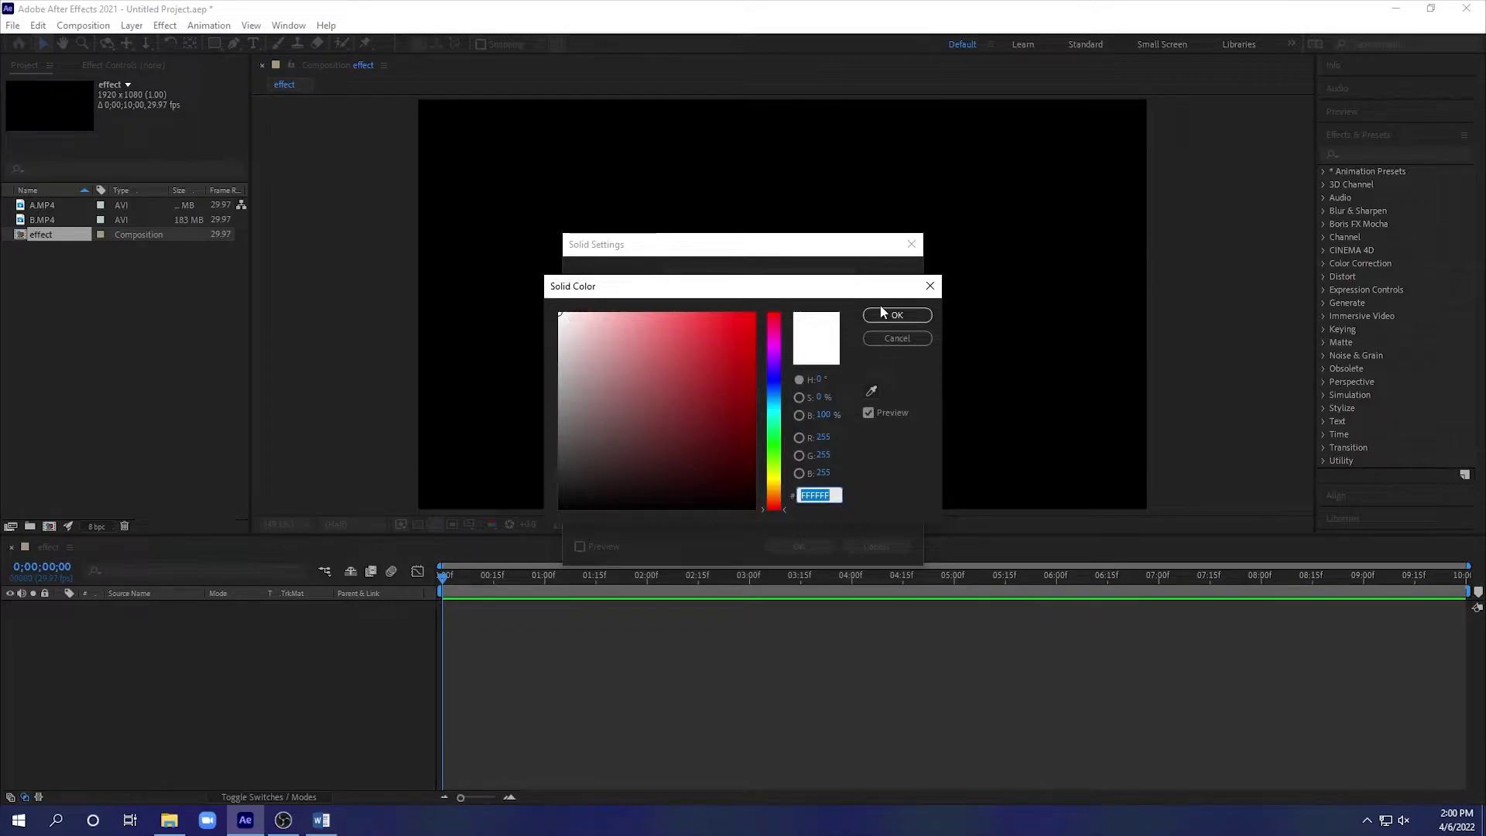
click(893, 316)
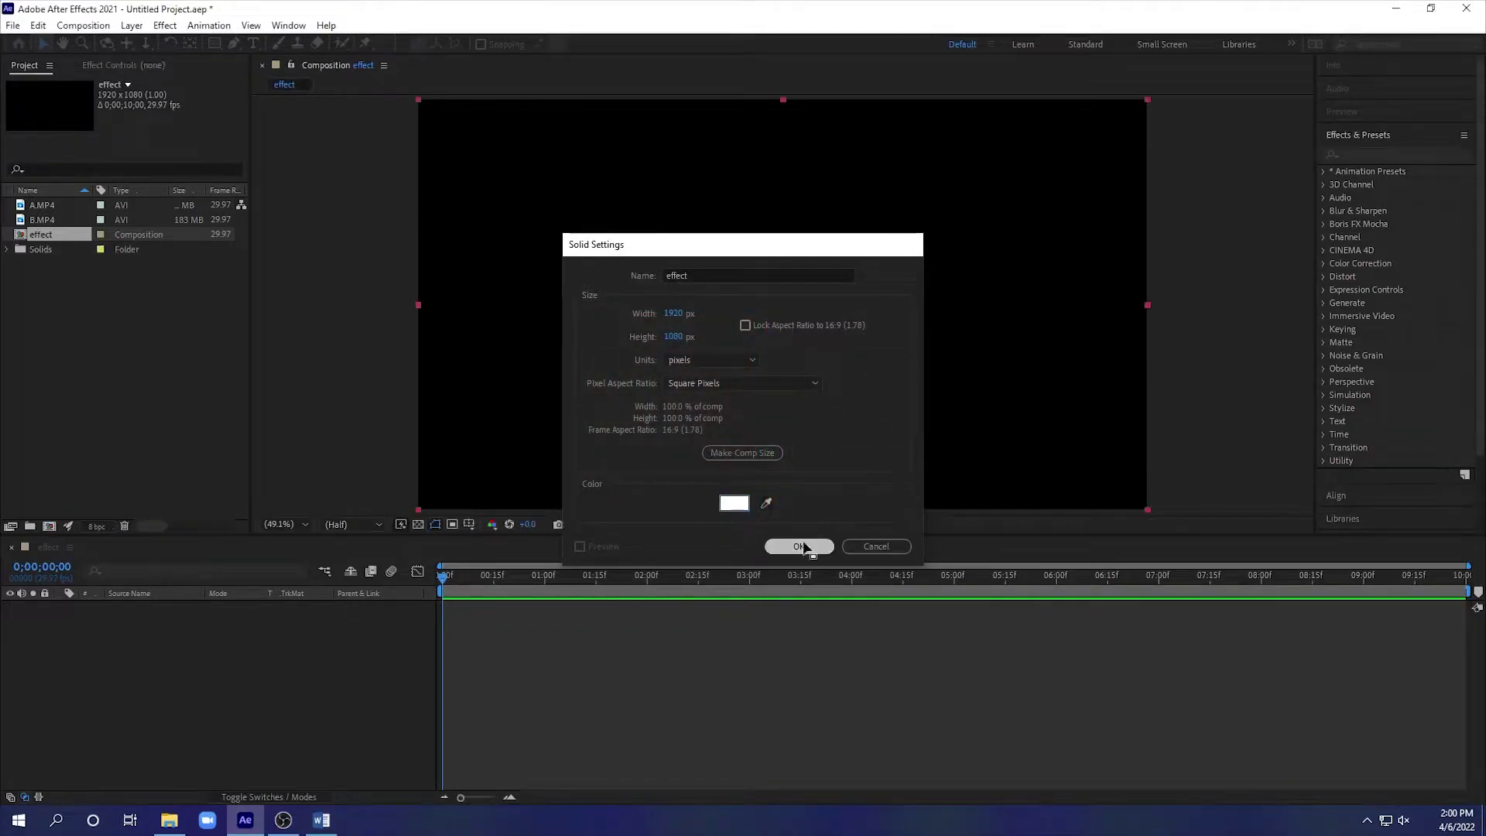
click(809, 545)
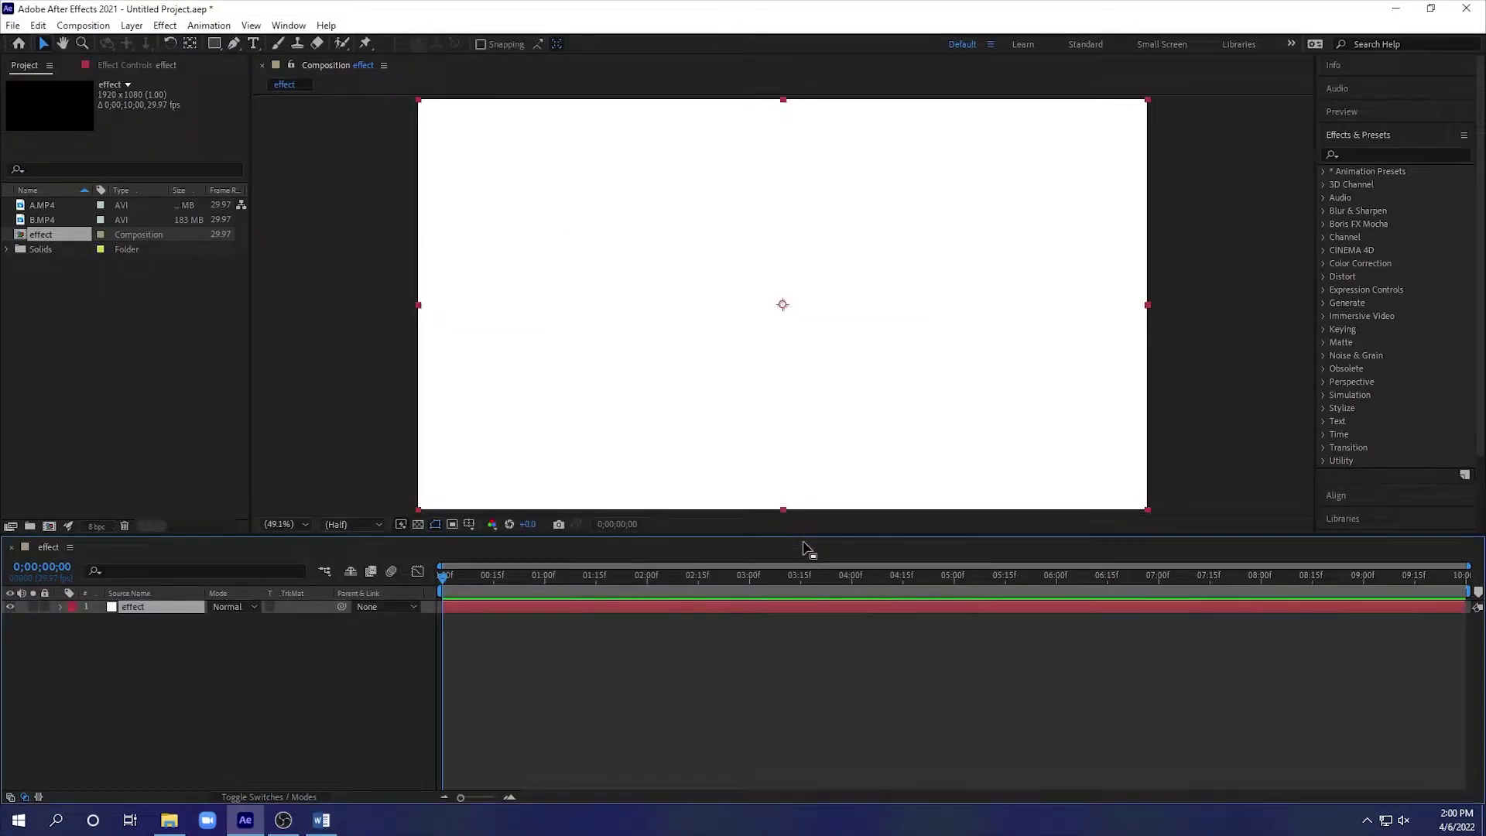
Step: Search Effects & Presets for 'mercu' and apply CC Mr. Mercury to the effect solid
click(1343, 154)
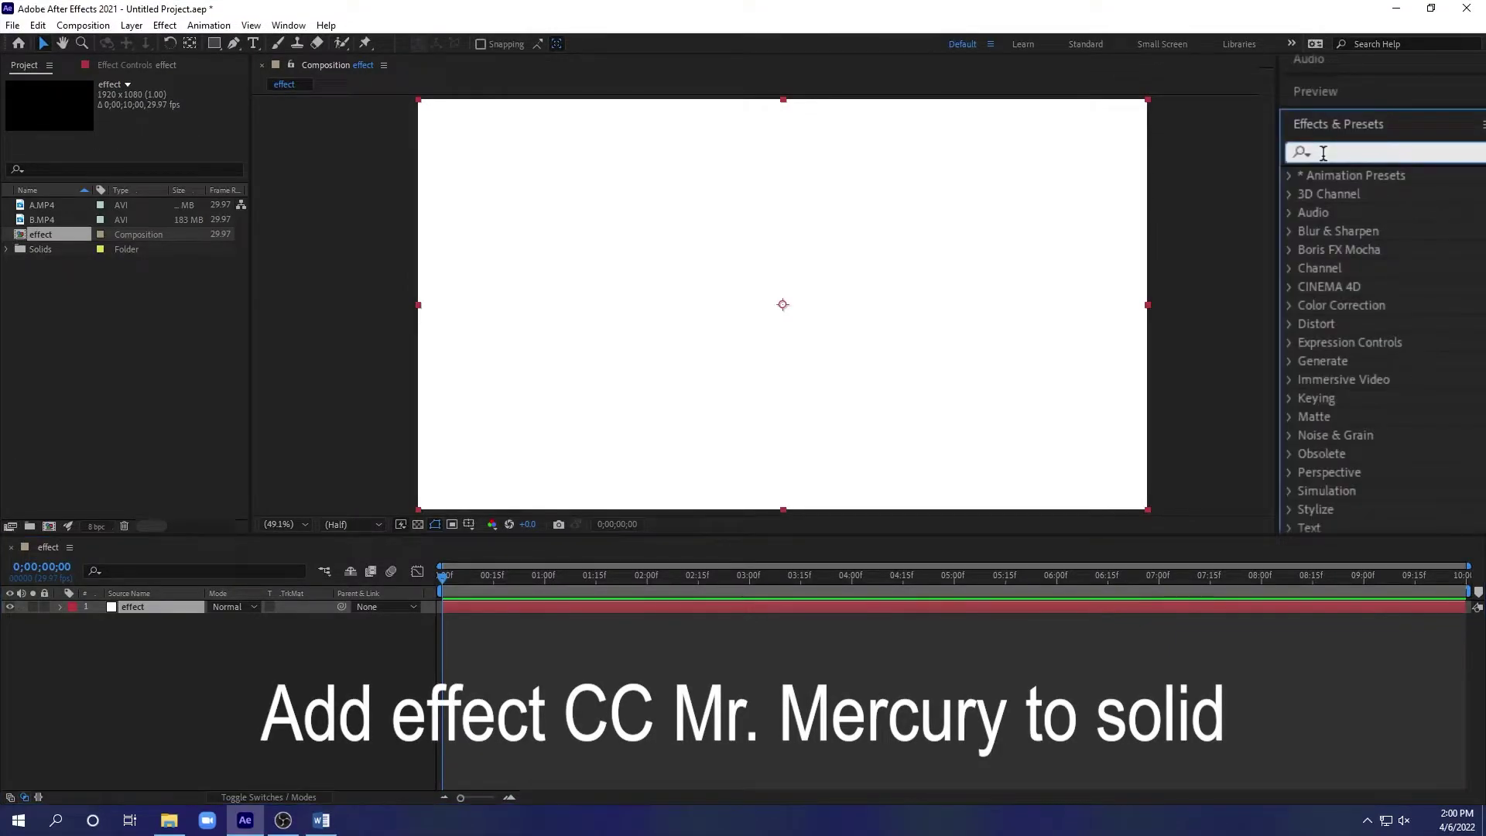
text(m)
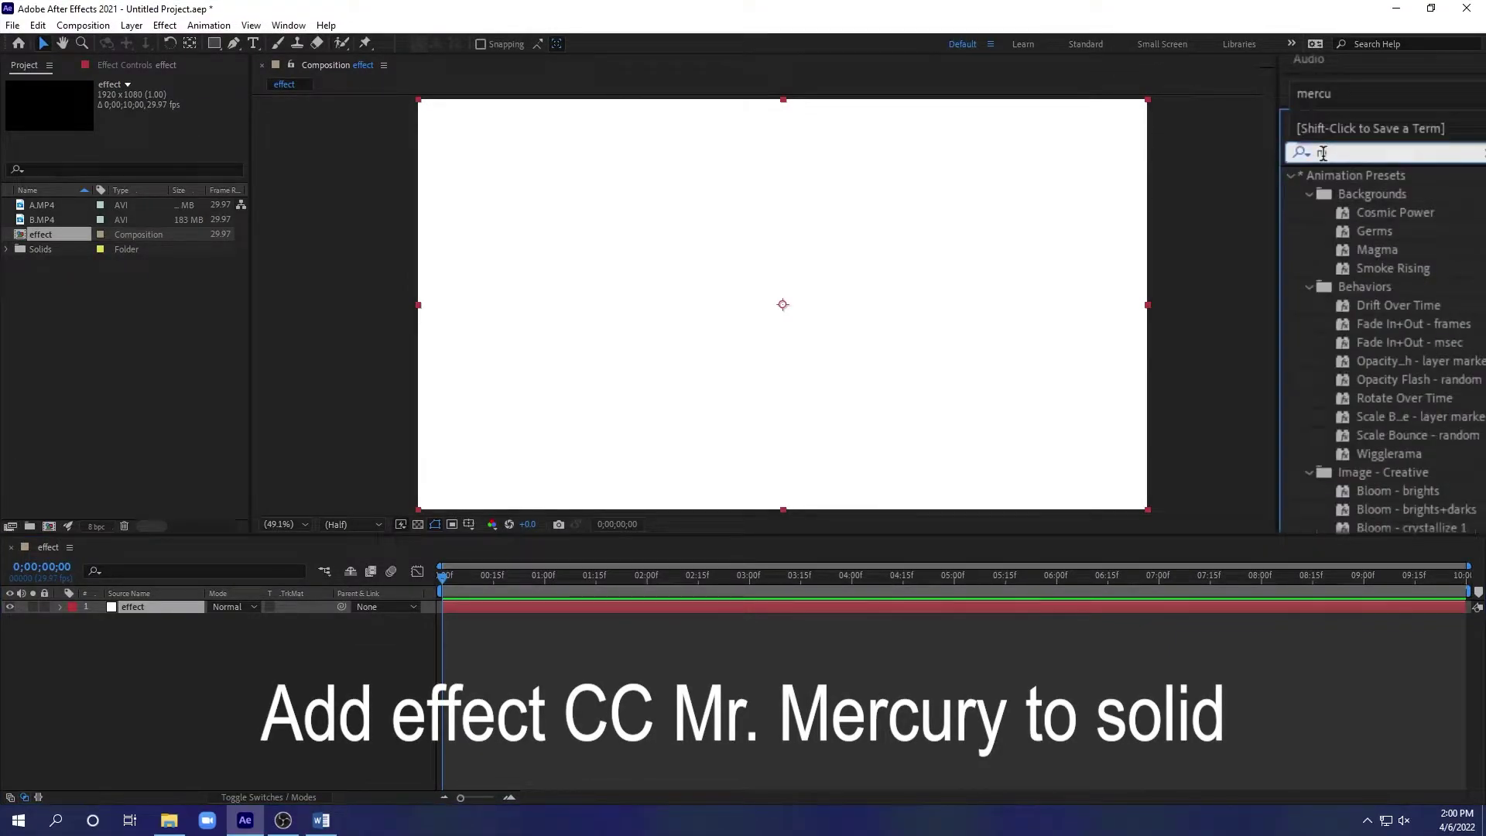
text(ercu)
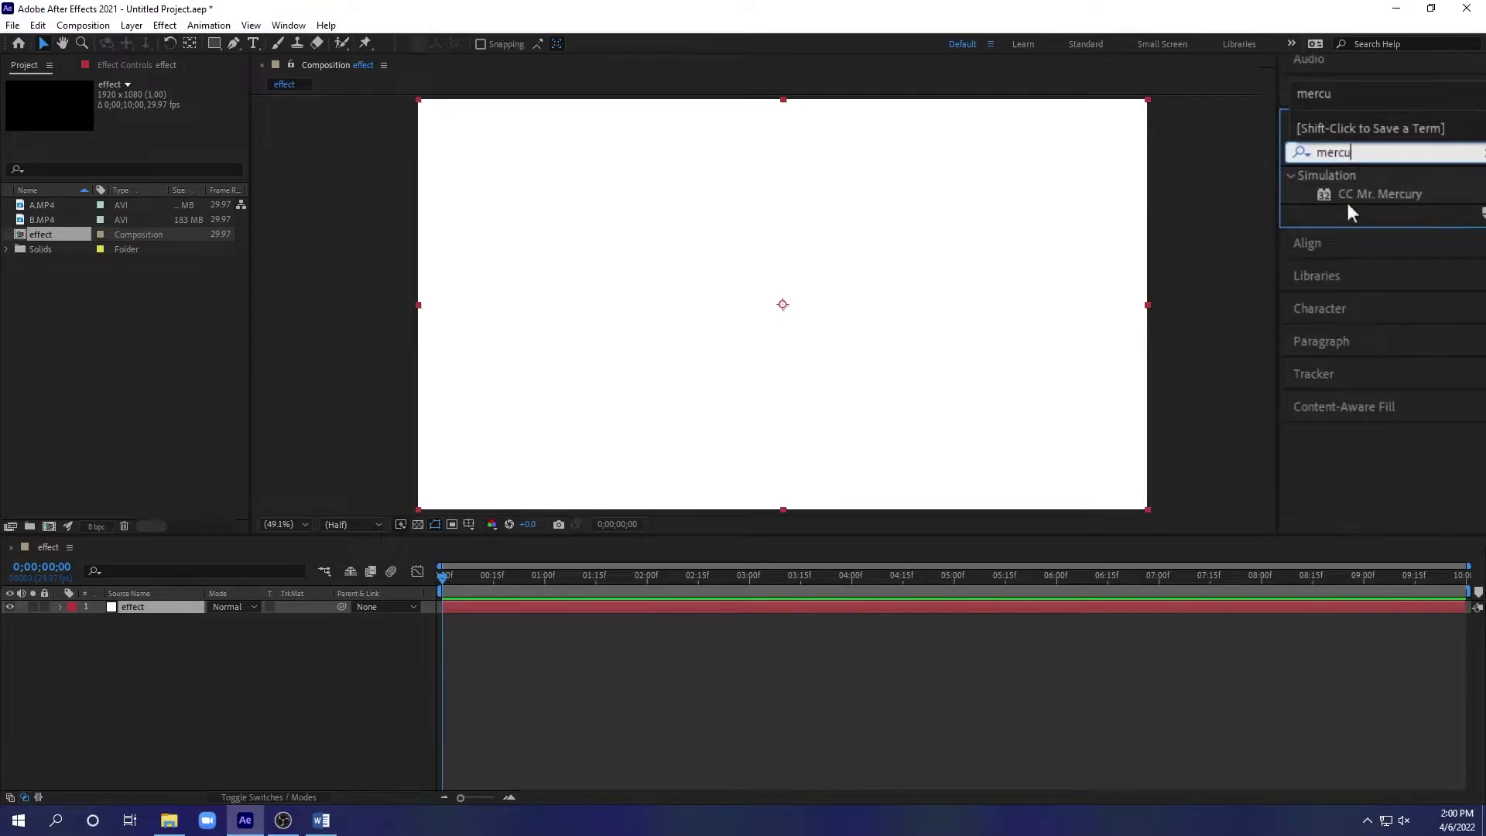
double_click(1353, 195)
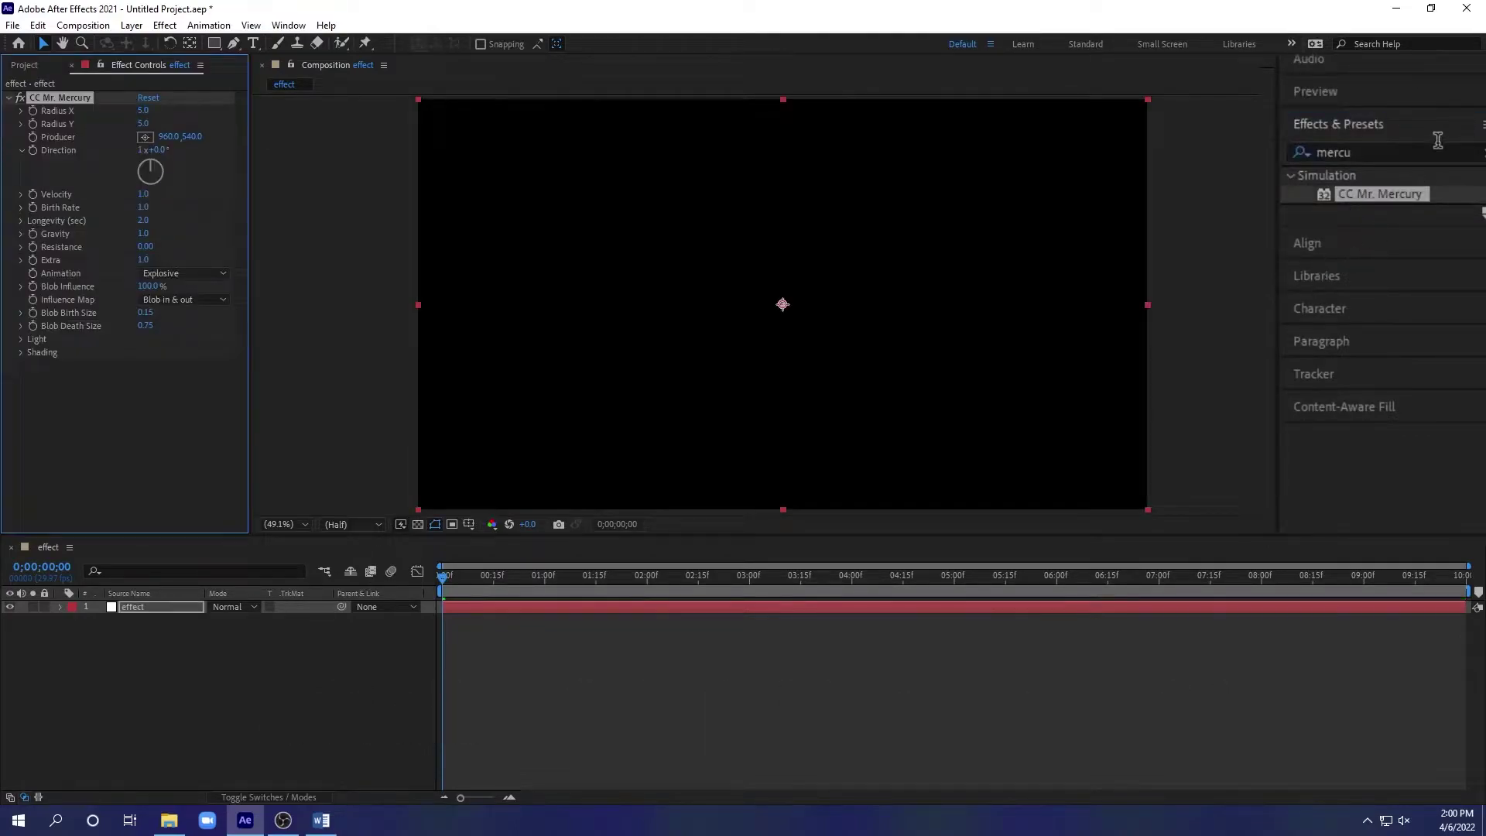
click(1479, 152)
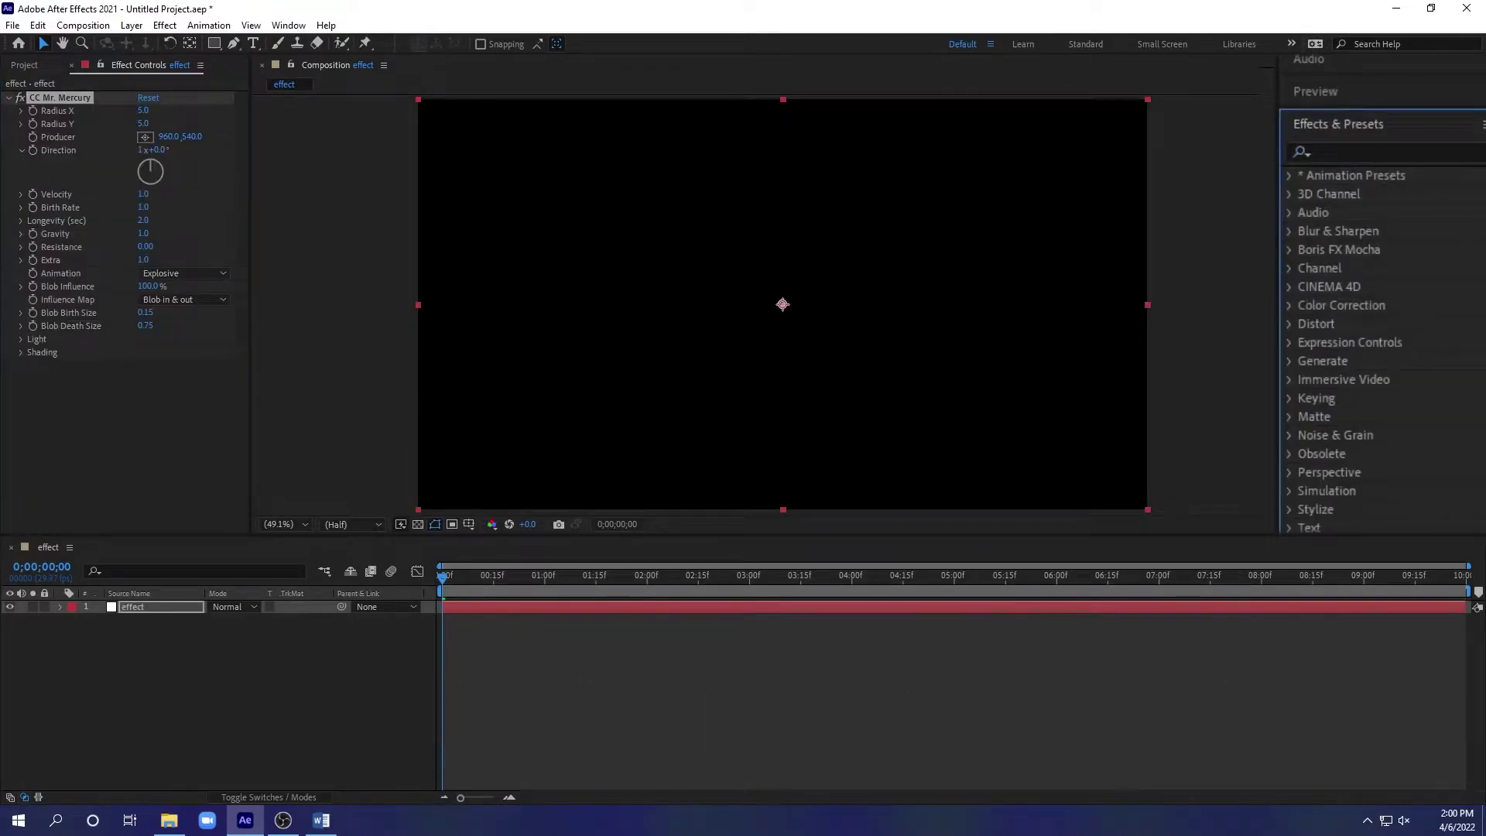
click(1286, 490)
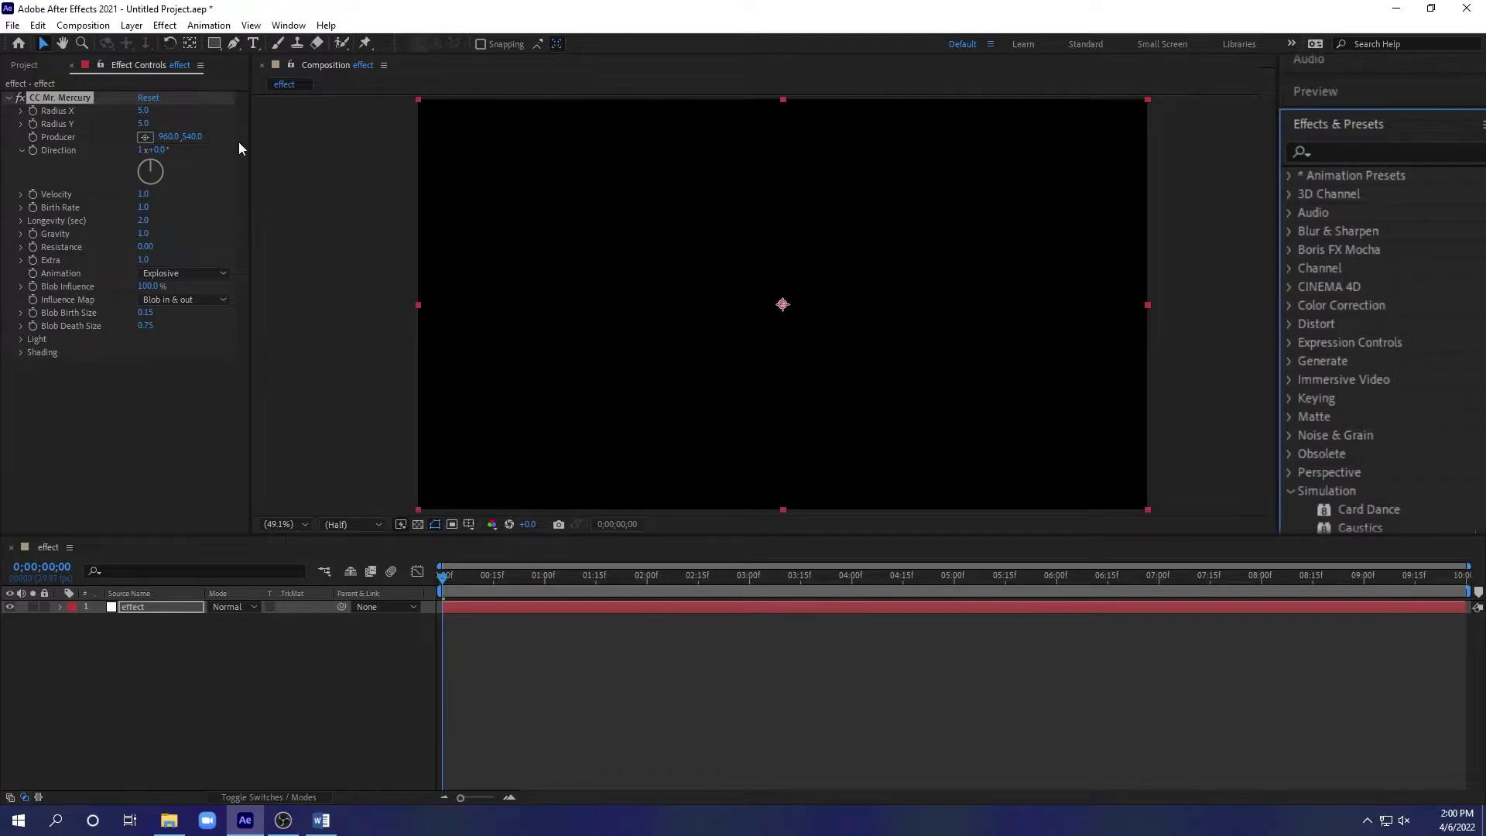
Step: Set CC Mr. Mercury Radius X and Y to 100, Velocity to 0 and Longevity to 10
click(20, 111)
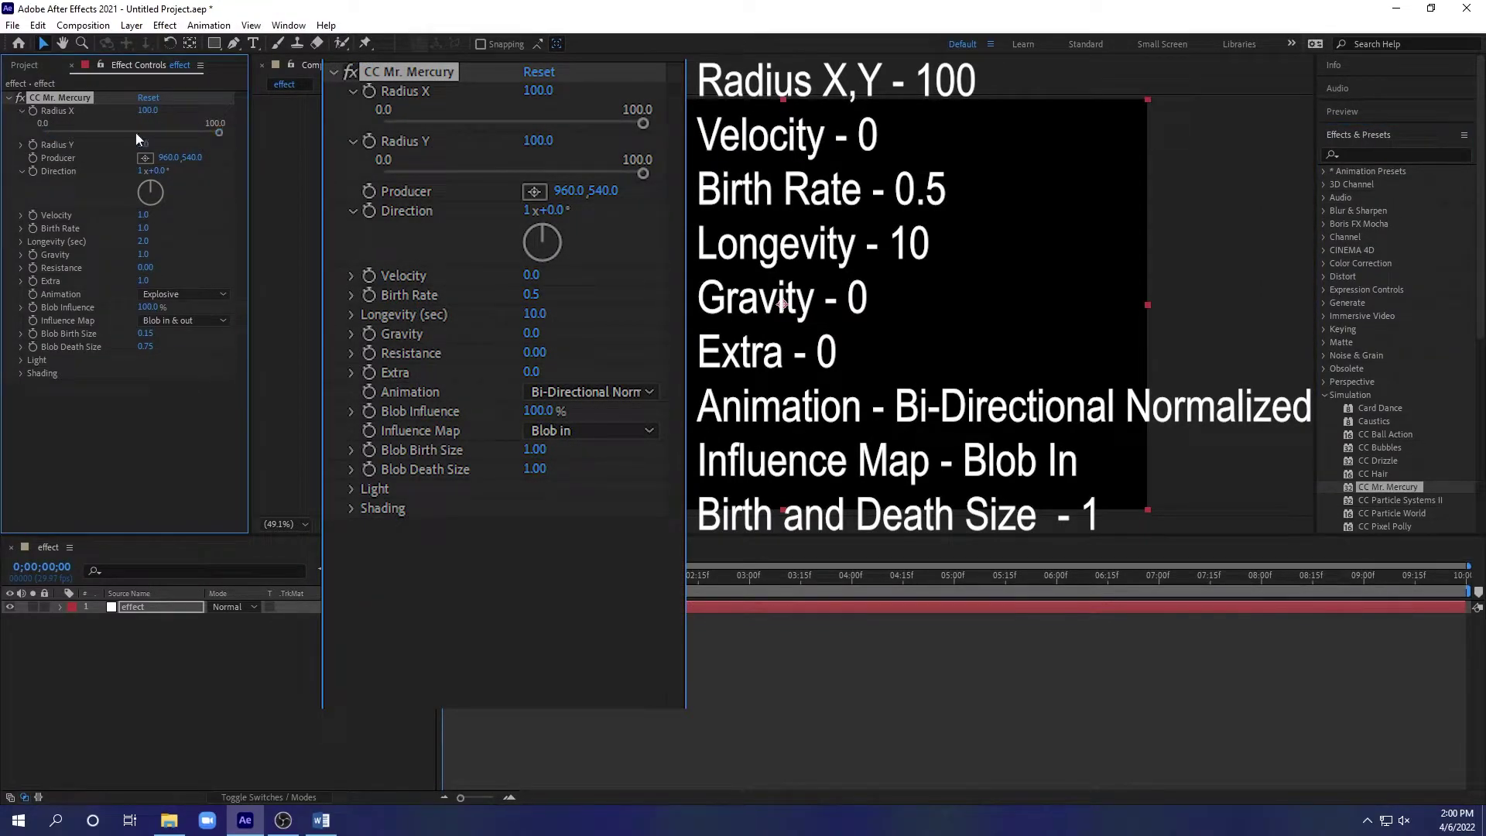
click(21, 145)
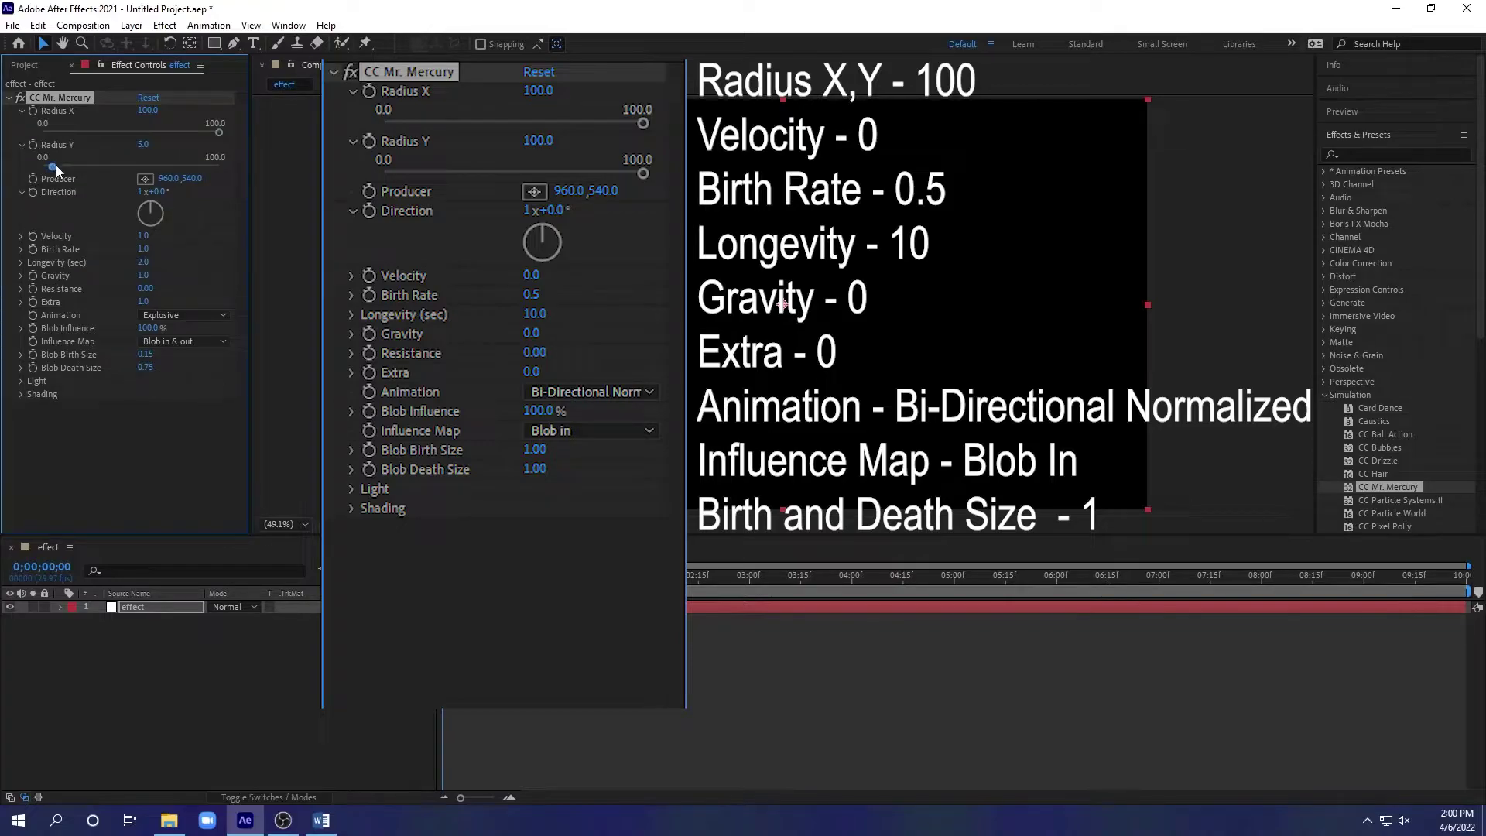
click(145, 235)
click(143, 263)
key(Return)
Step: Set Birth Rate to 0.5, Gravity to 0 and Extra to 0
click(145, 249)
key(Return)
click(144, 273)
key(Return)
click(145, 301)
text(0)
key(Return)
Step: Choose Bi-Directional Normalized animation and the Blob in influence map
click(192, 316)
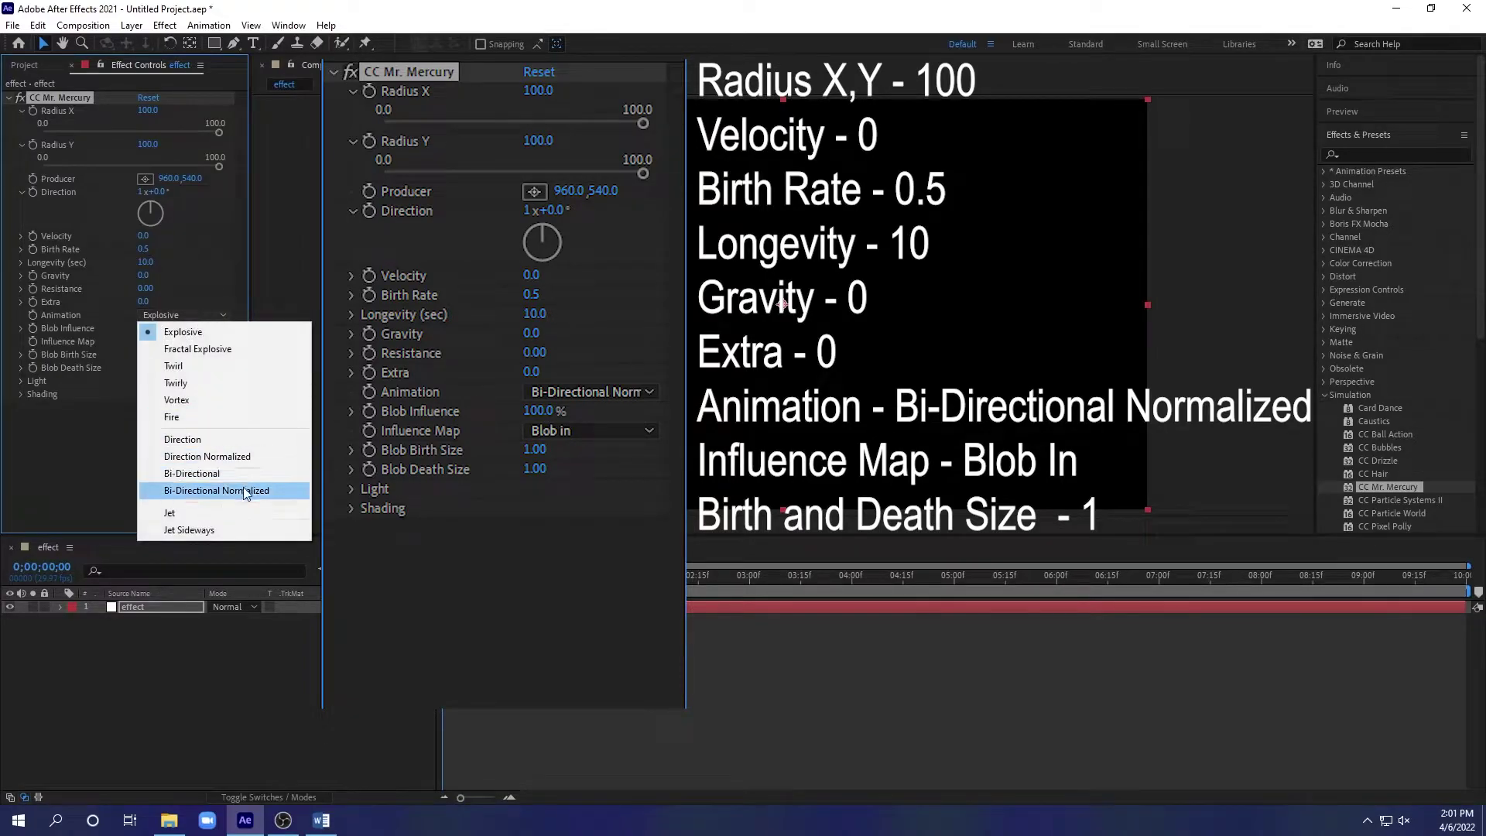
click(244, 490)
click(198, 342)
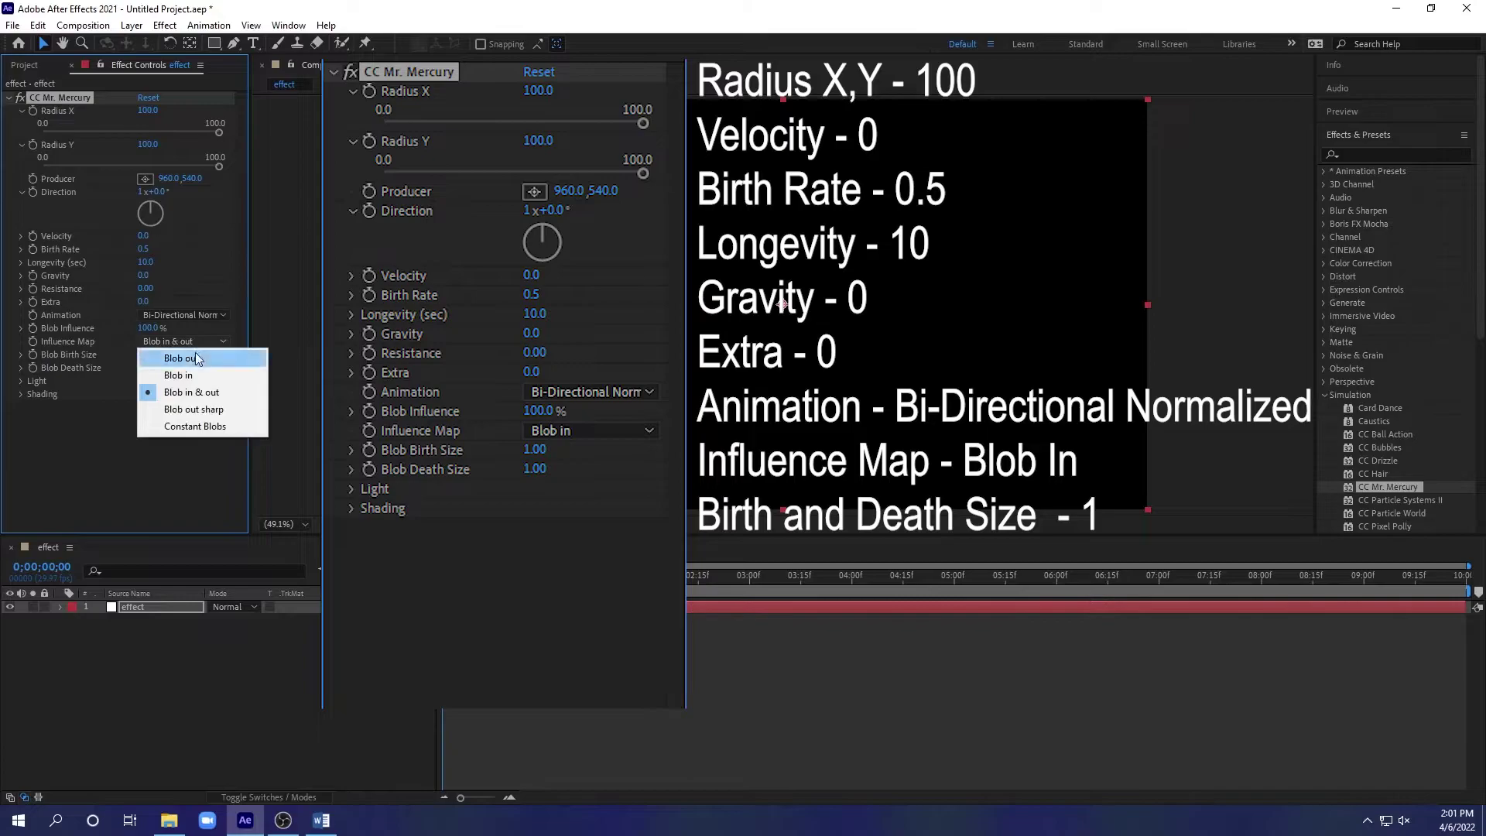
click(195, 374)
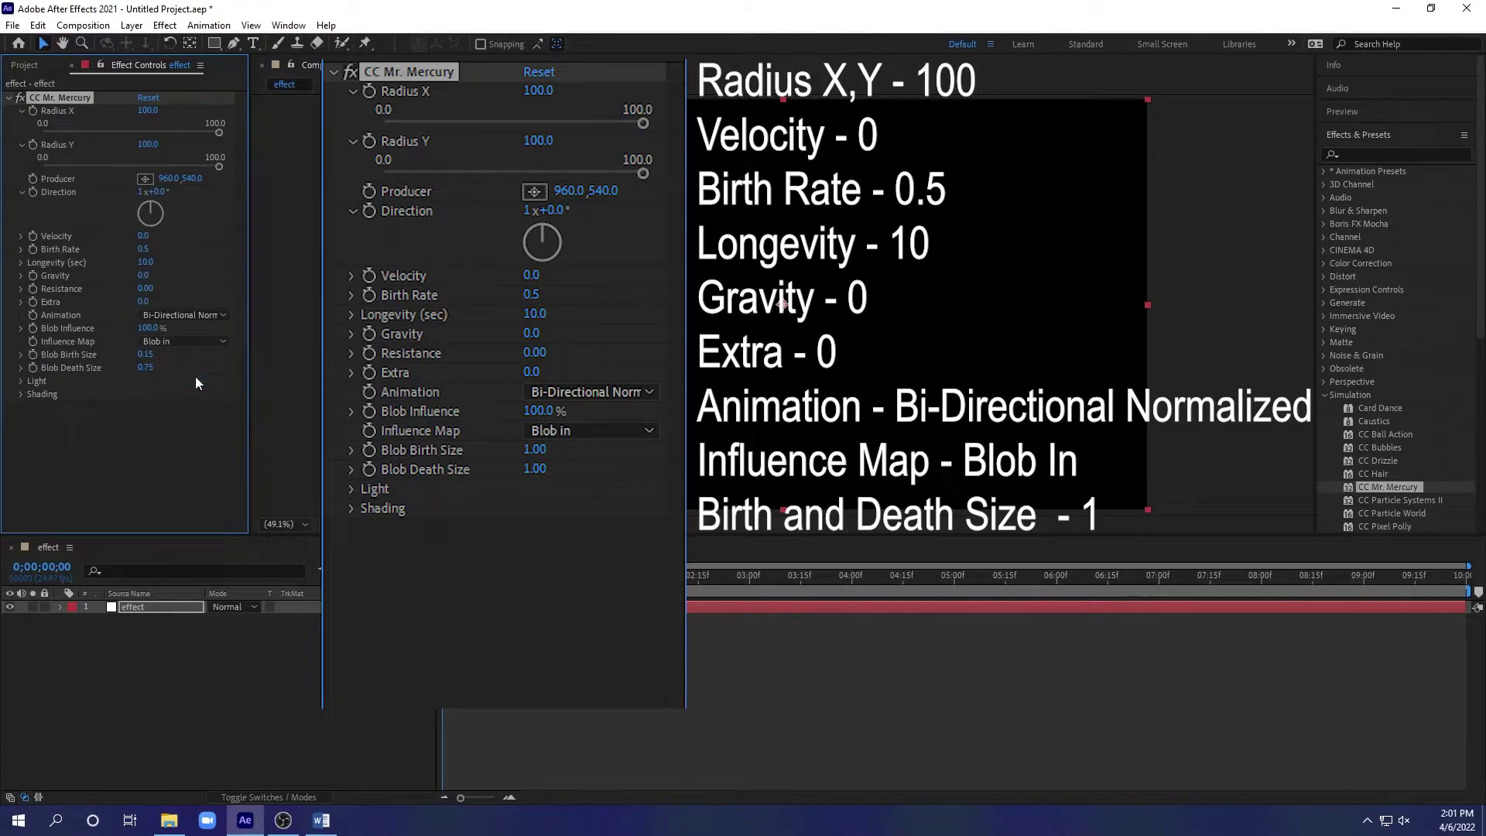
Step: Set both Blob Birth Size and Blob Death Size to 1
click(146, 353)
text(1)
key(Return)
click(141, 369)
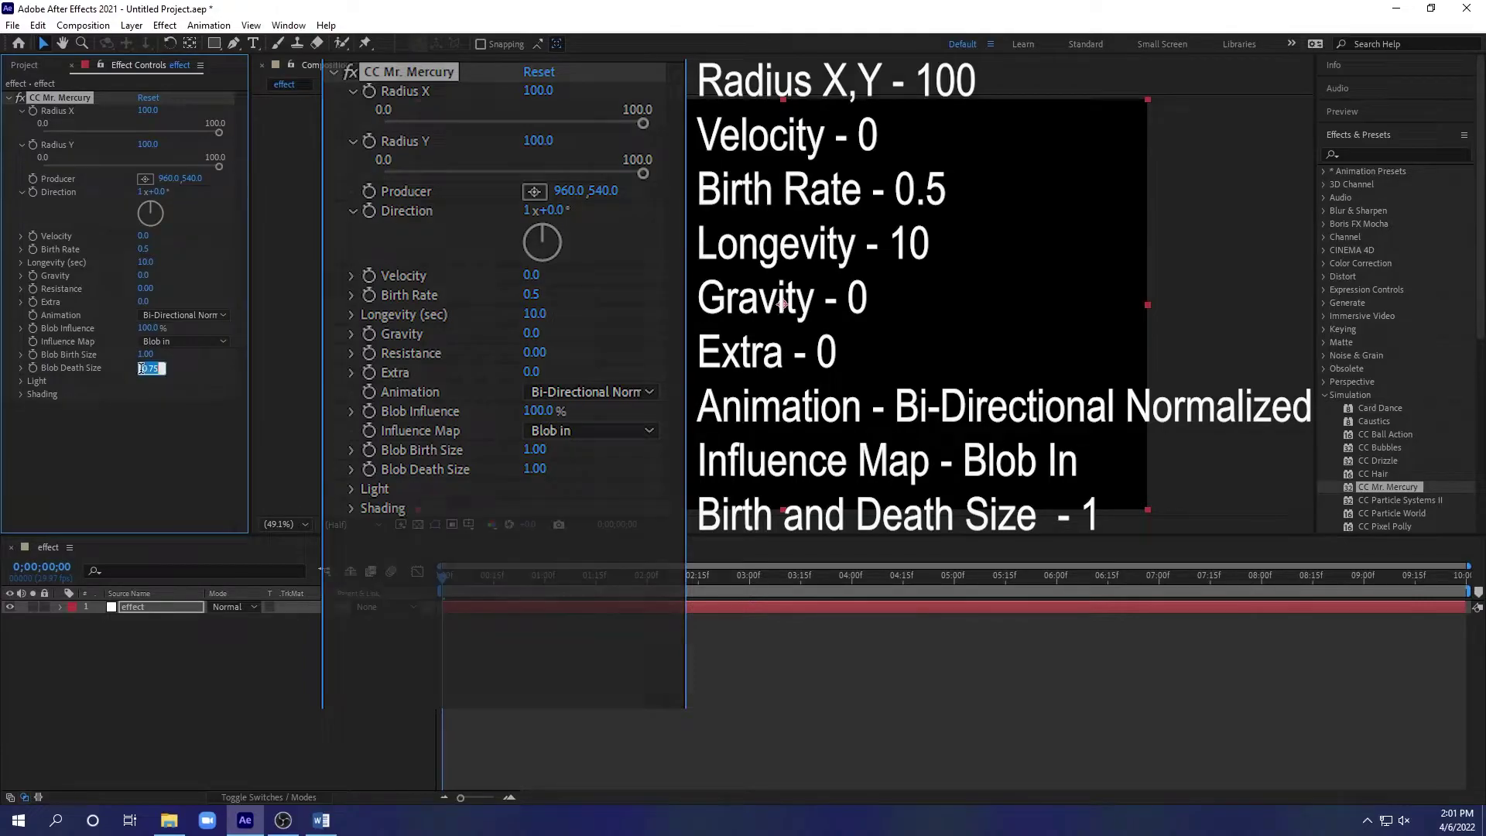
text(1)
key(Return)
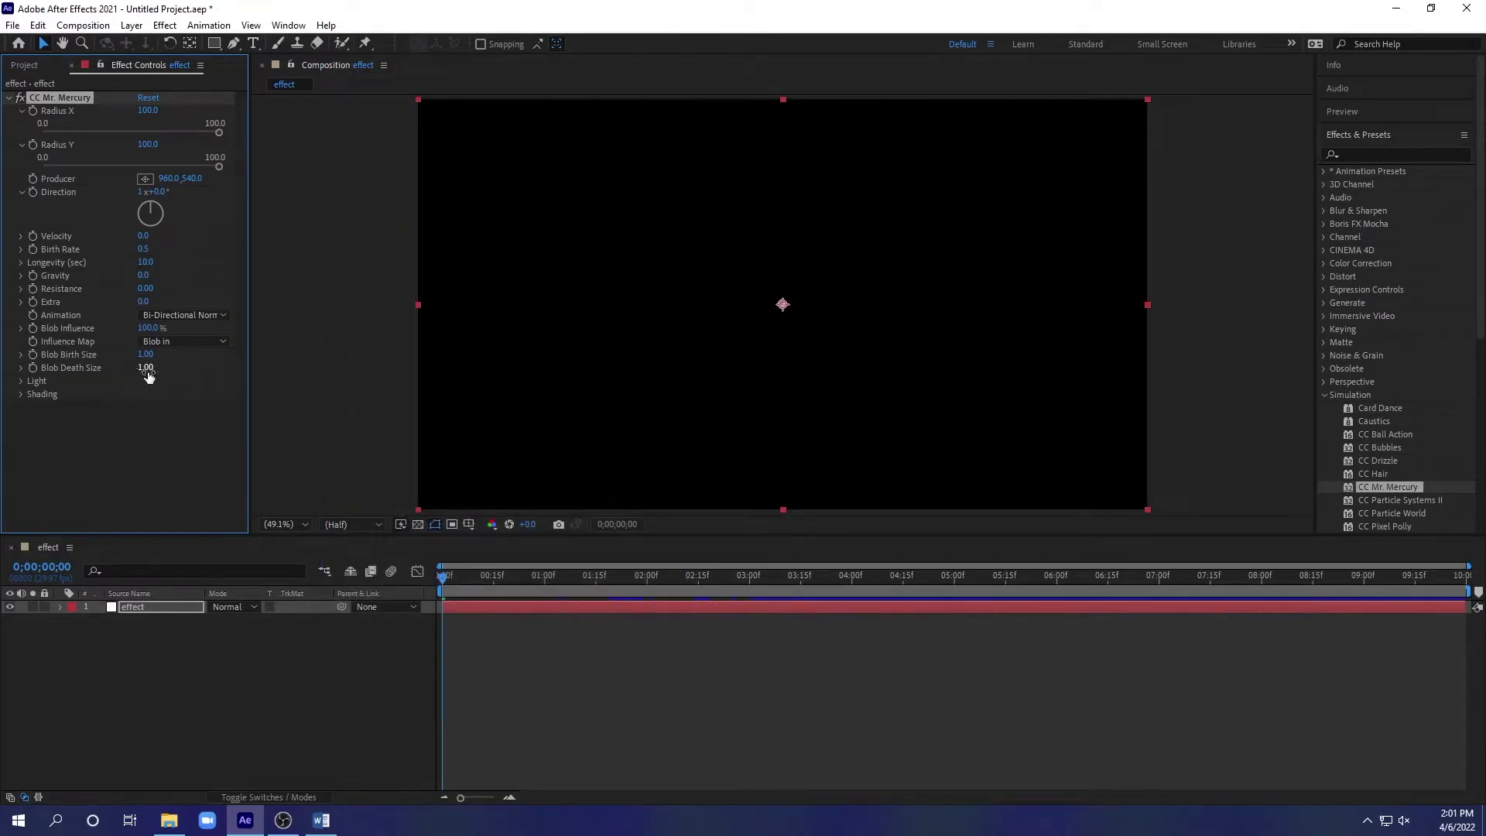
Step: Preview, then scrub Blob Death Size to 1.37 so the final frame at 9;29 is fully white
key(space)
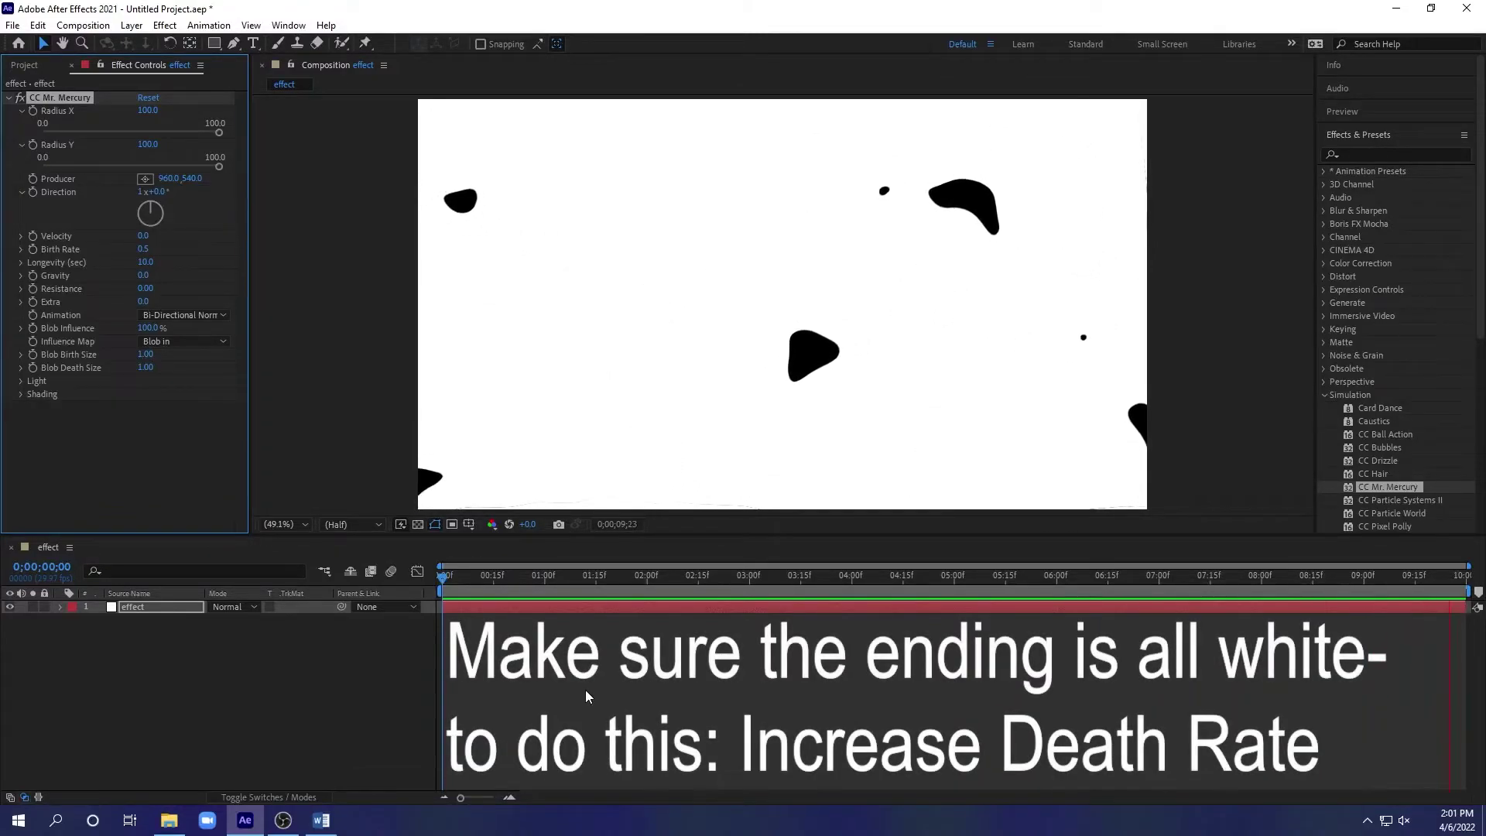
key(space)
drag(1424, 575, 1463, 575)
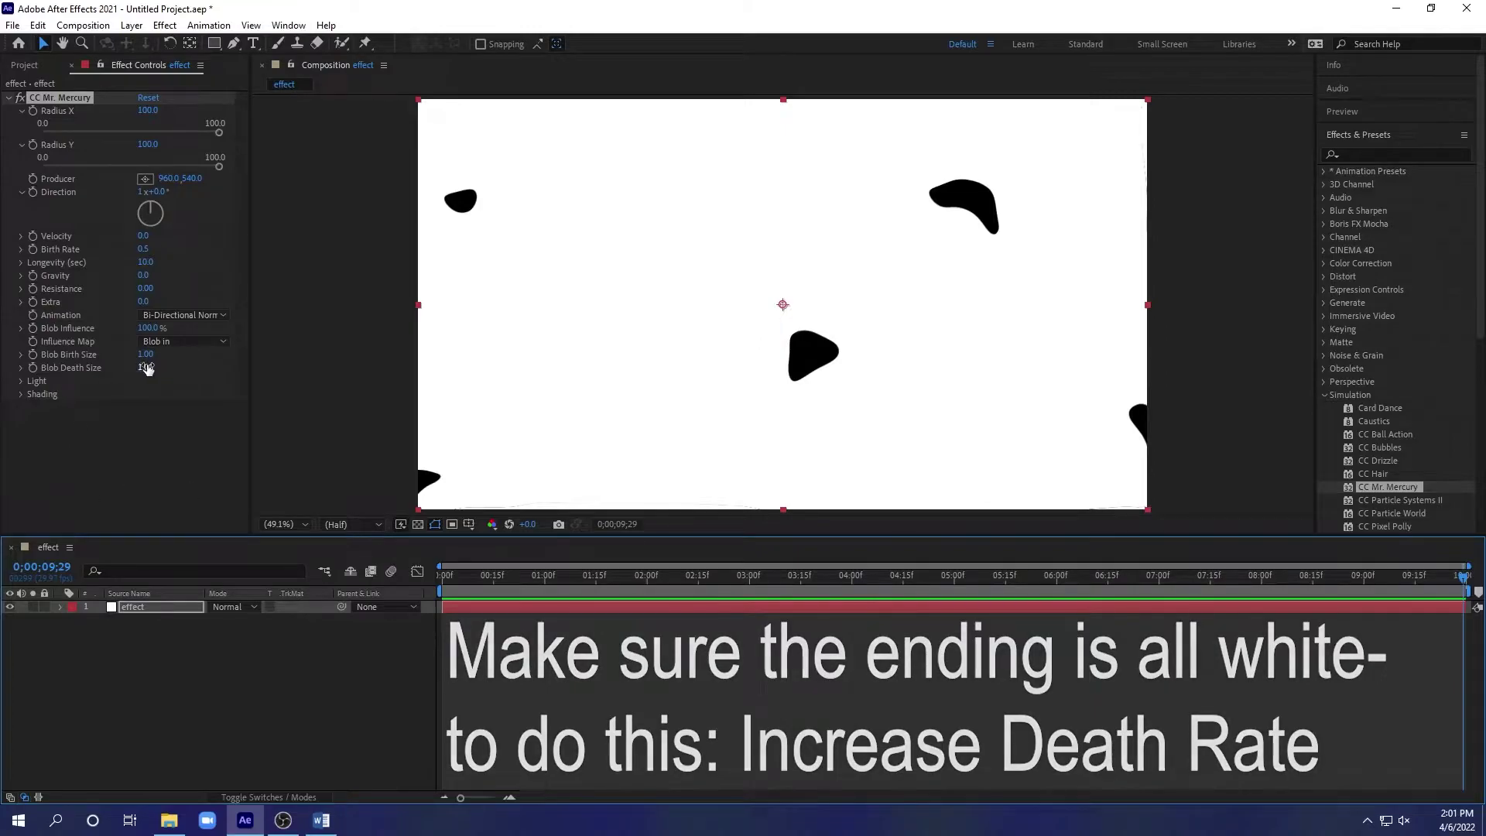
drag(145, 368, 171, 364)
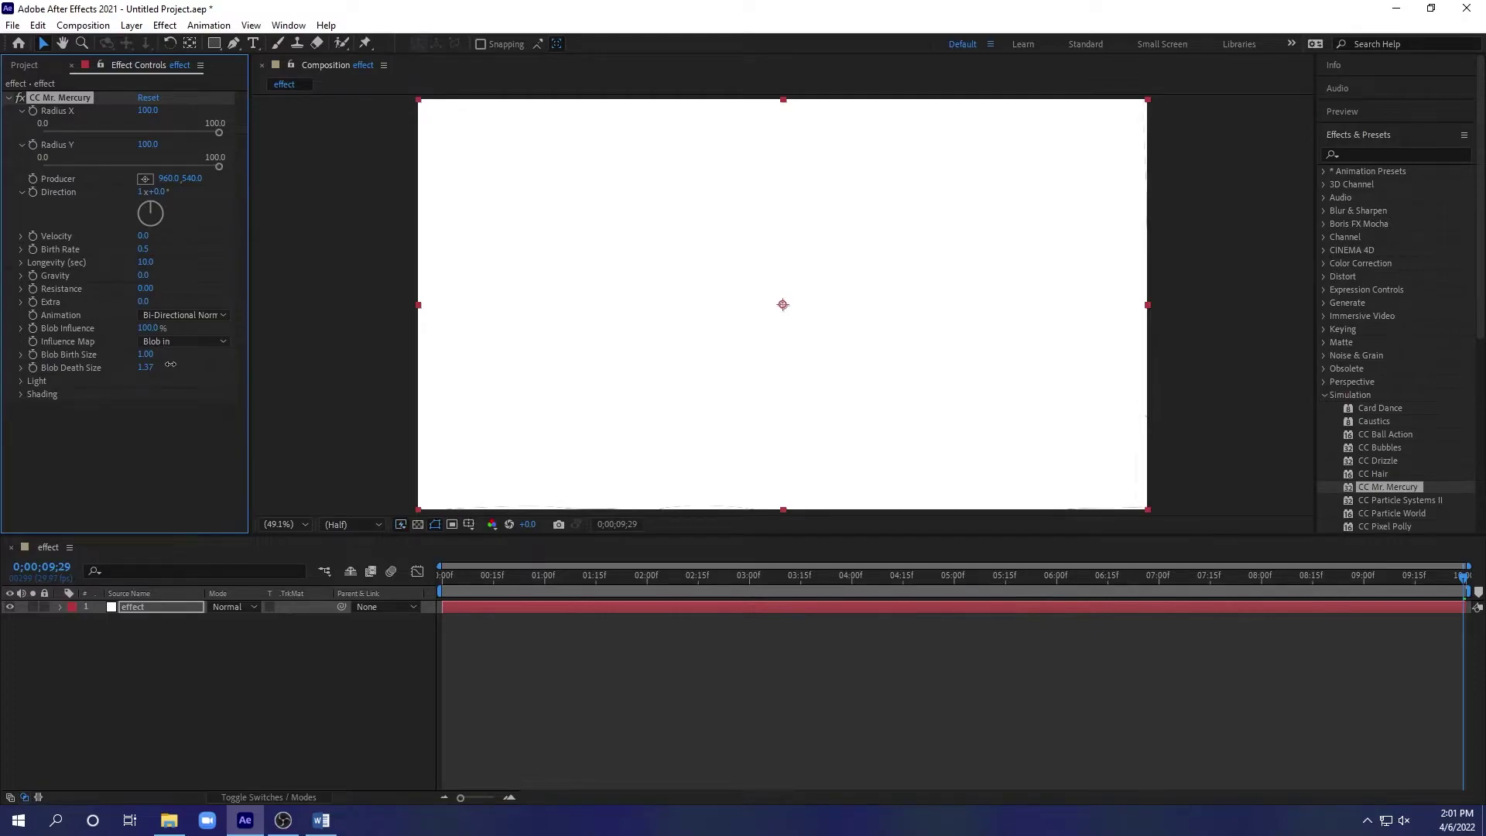
click(356, 697)
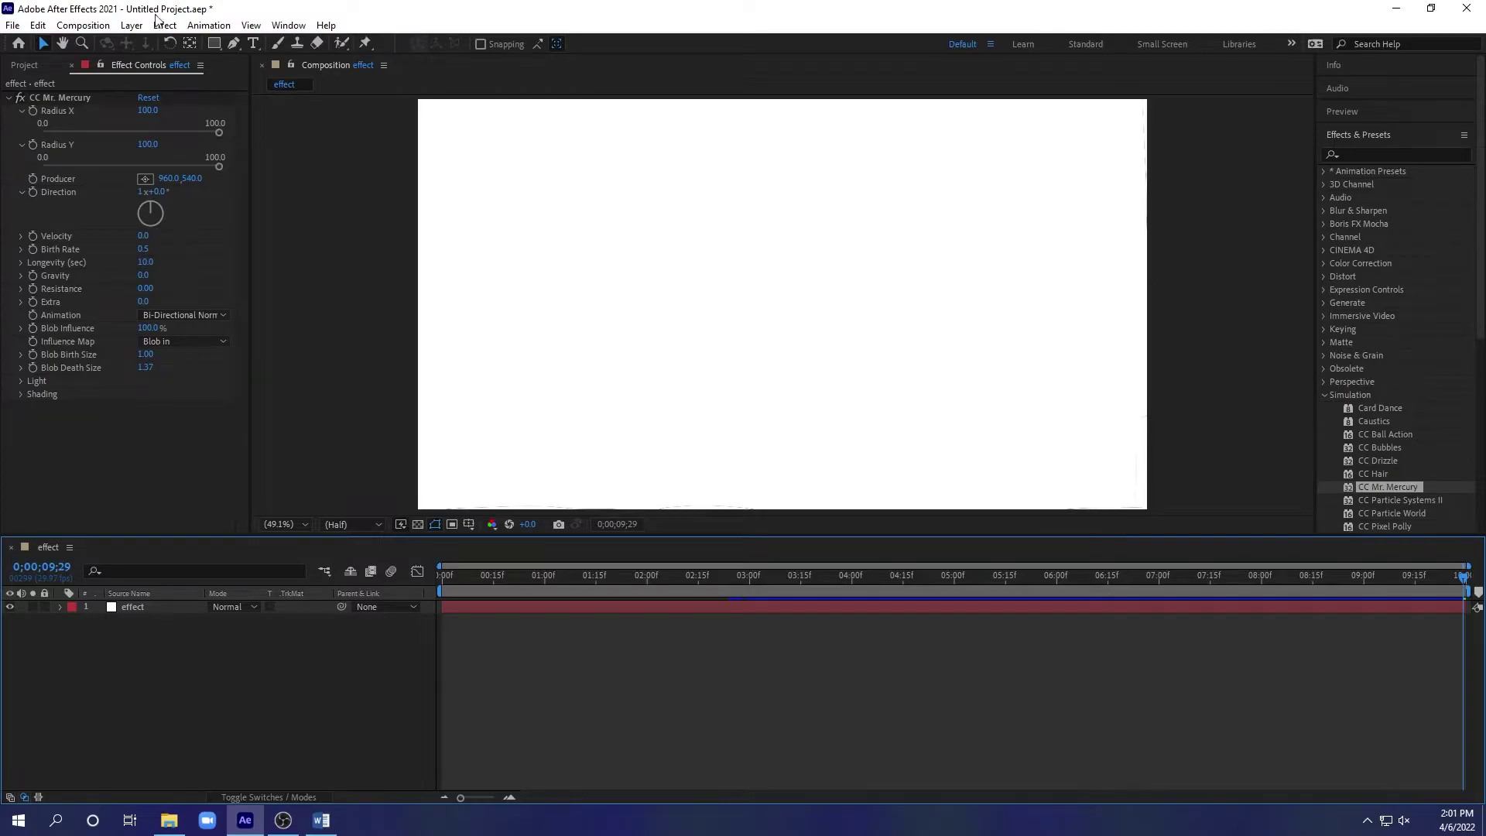
Step: Create a new composition named 'final' from the Project panel
click(39, 67)
right_click(93, 349)
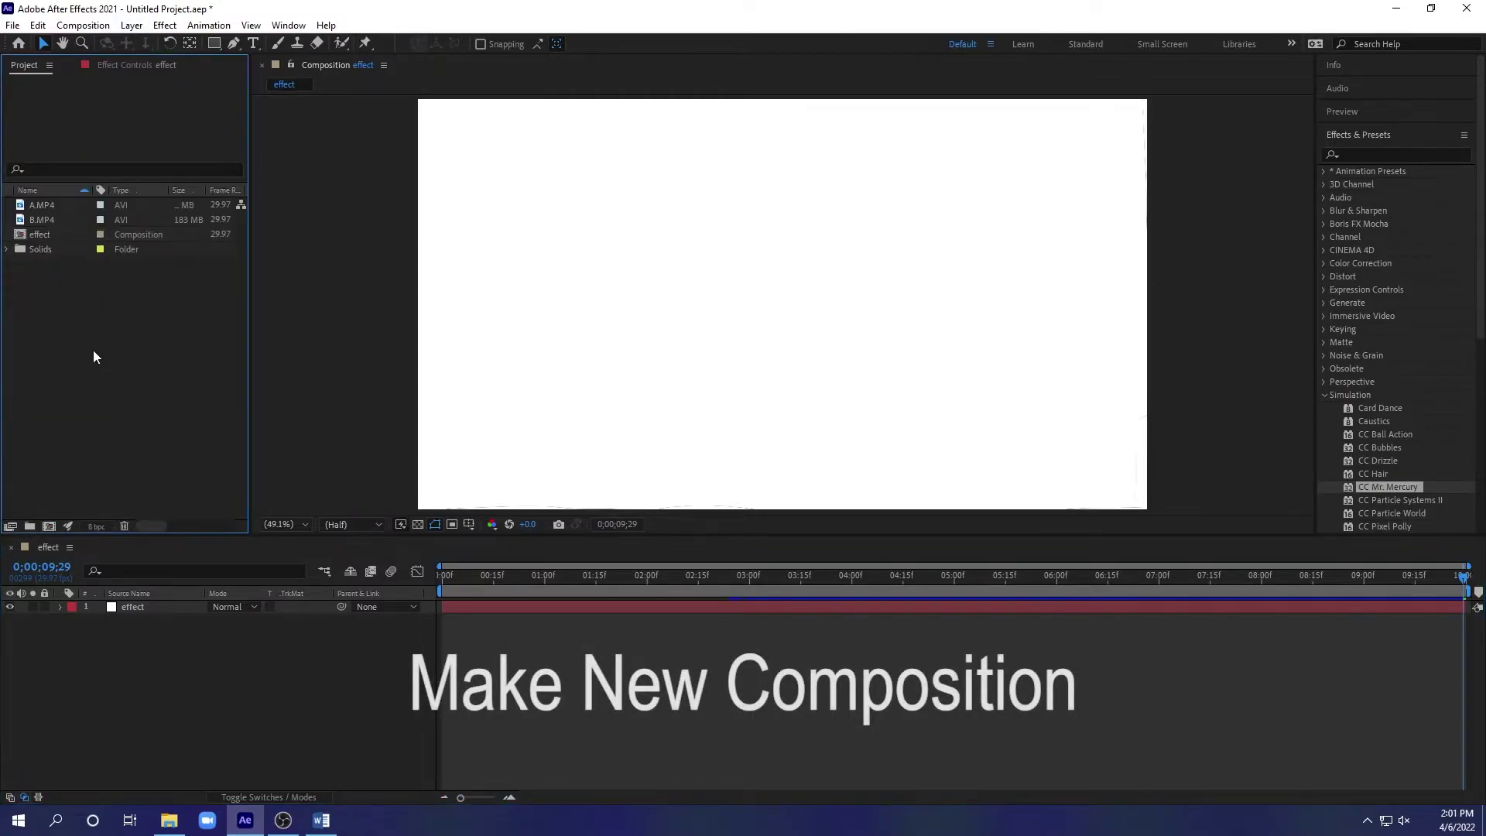
click(128, 358)
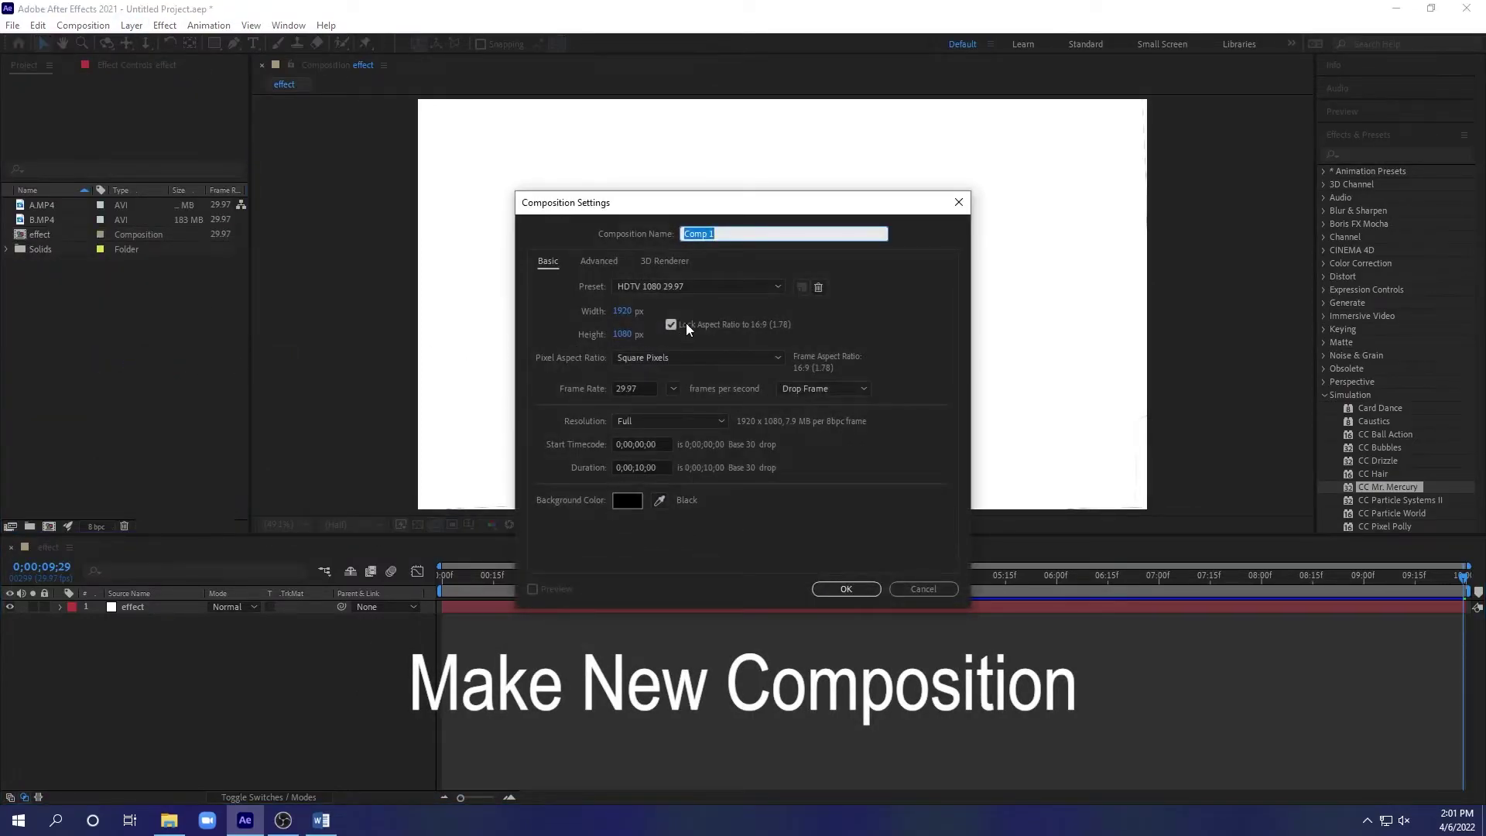
text(final)
click(845, 588)
Step: Place the effect composition into the final timeline as a layer
mouse_move(55, 235)
mouse_down()
mouse_move(182, 539)
mouse_move(209, 657)
mouse_up()
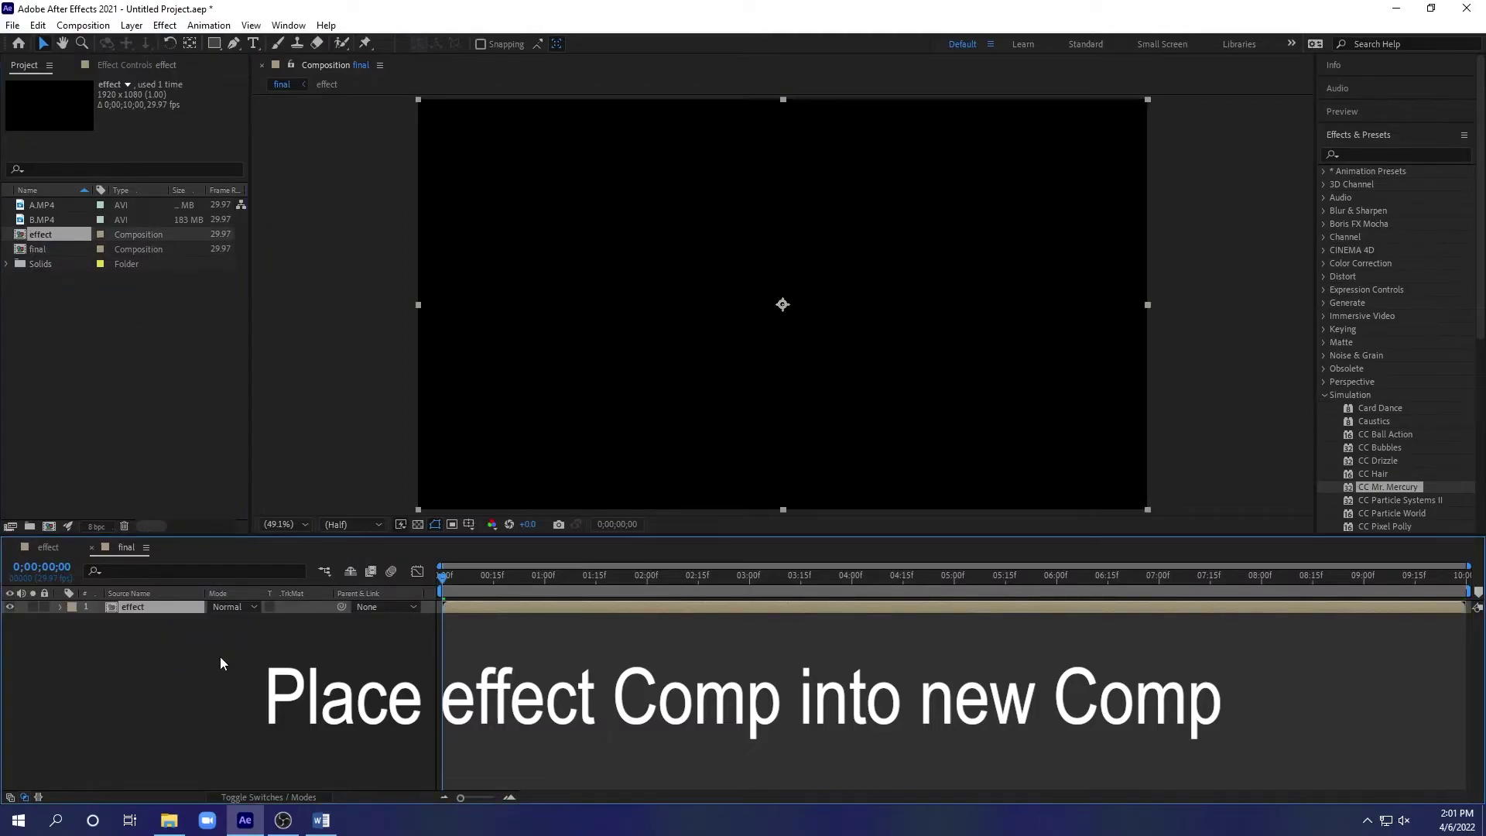
click(59, 606)
right_click(119, 607)
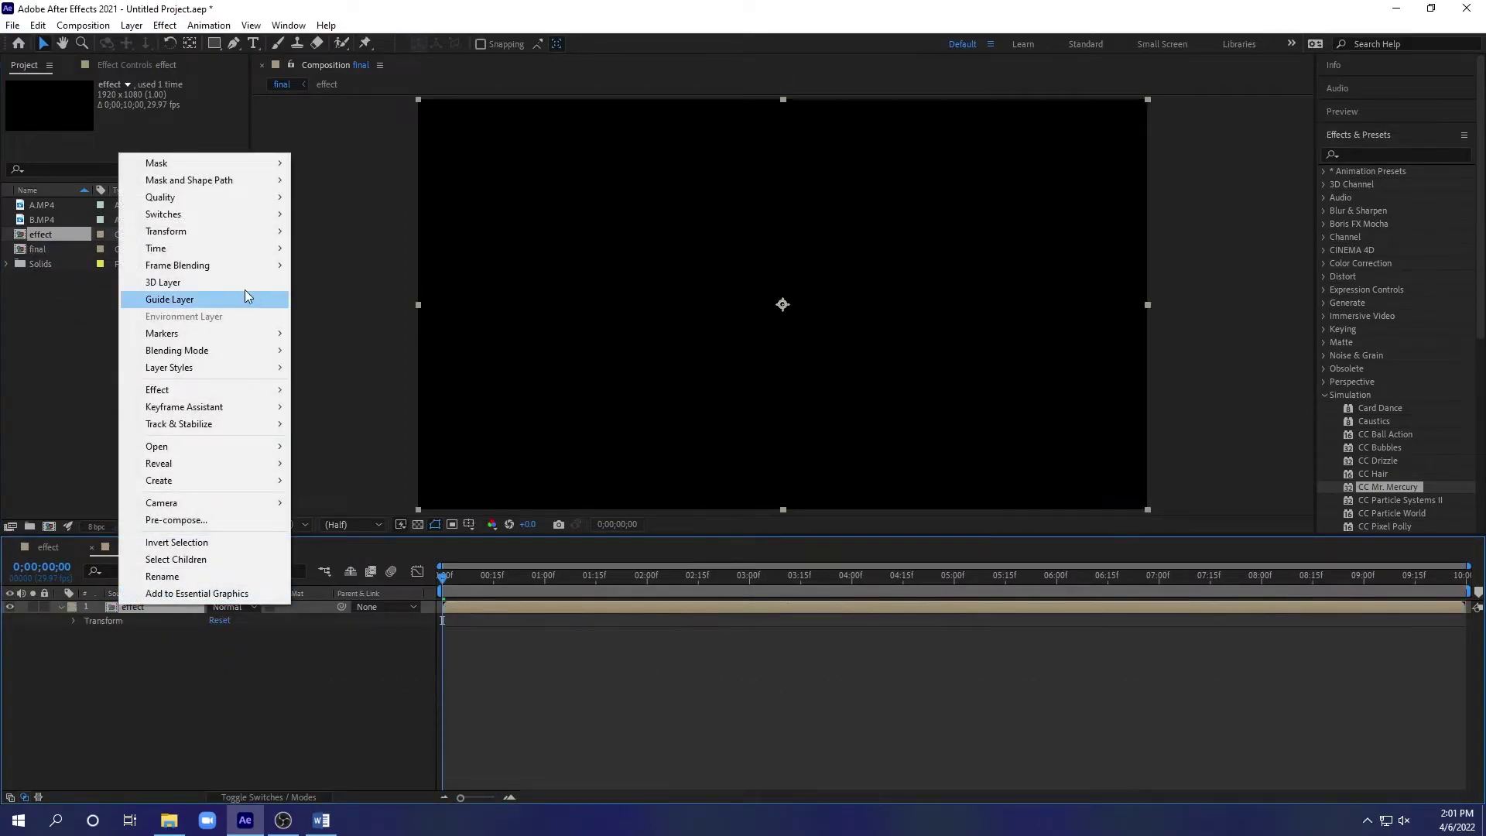
Step: Enable time remapping on the effect layer and move its last keyframe to 0;00;01;29
click(316, 249)
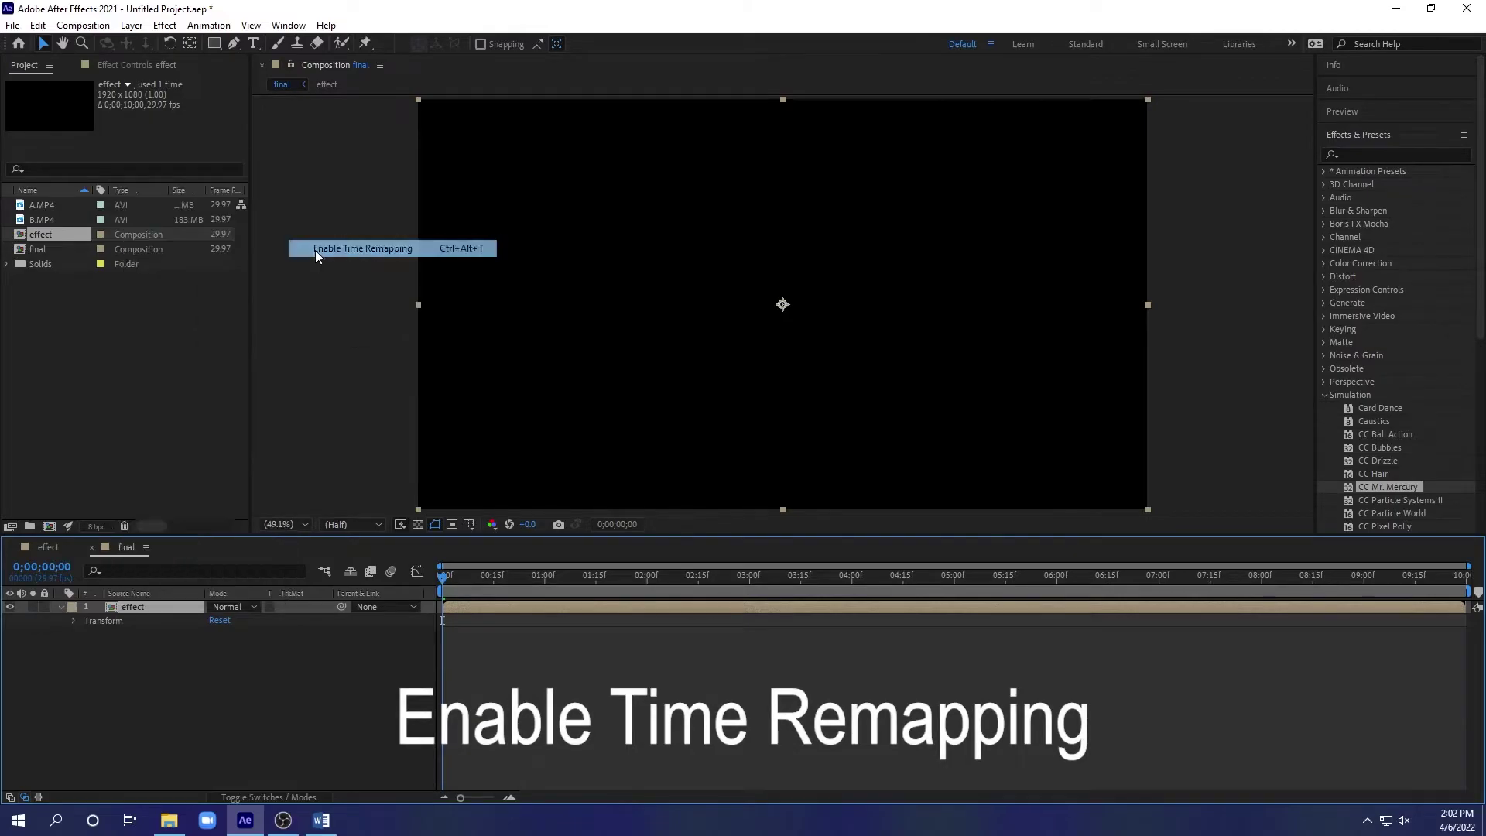
click(647, 576)
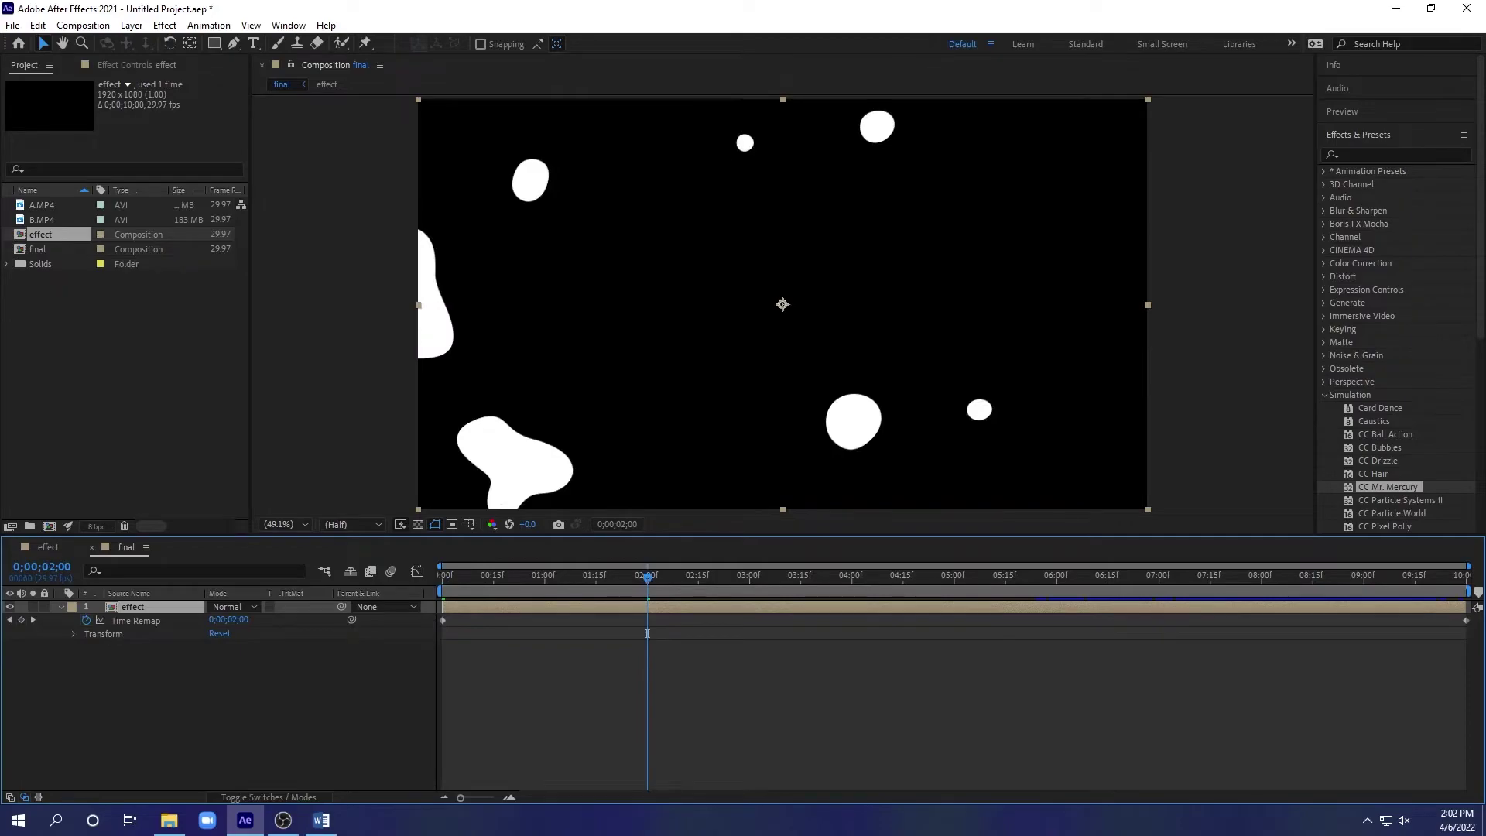
drag(1466, 621, 652, 634)
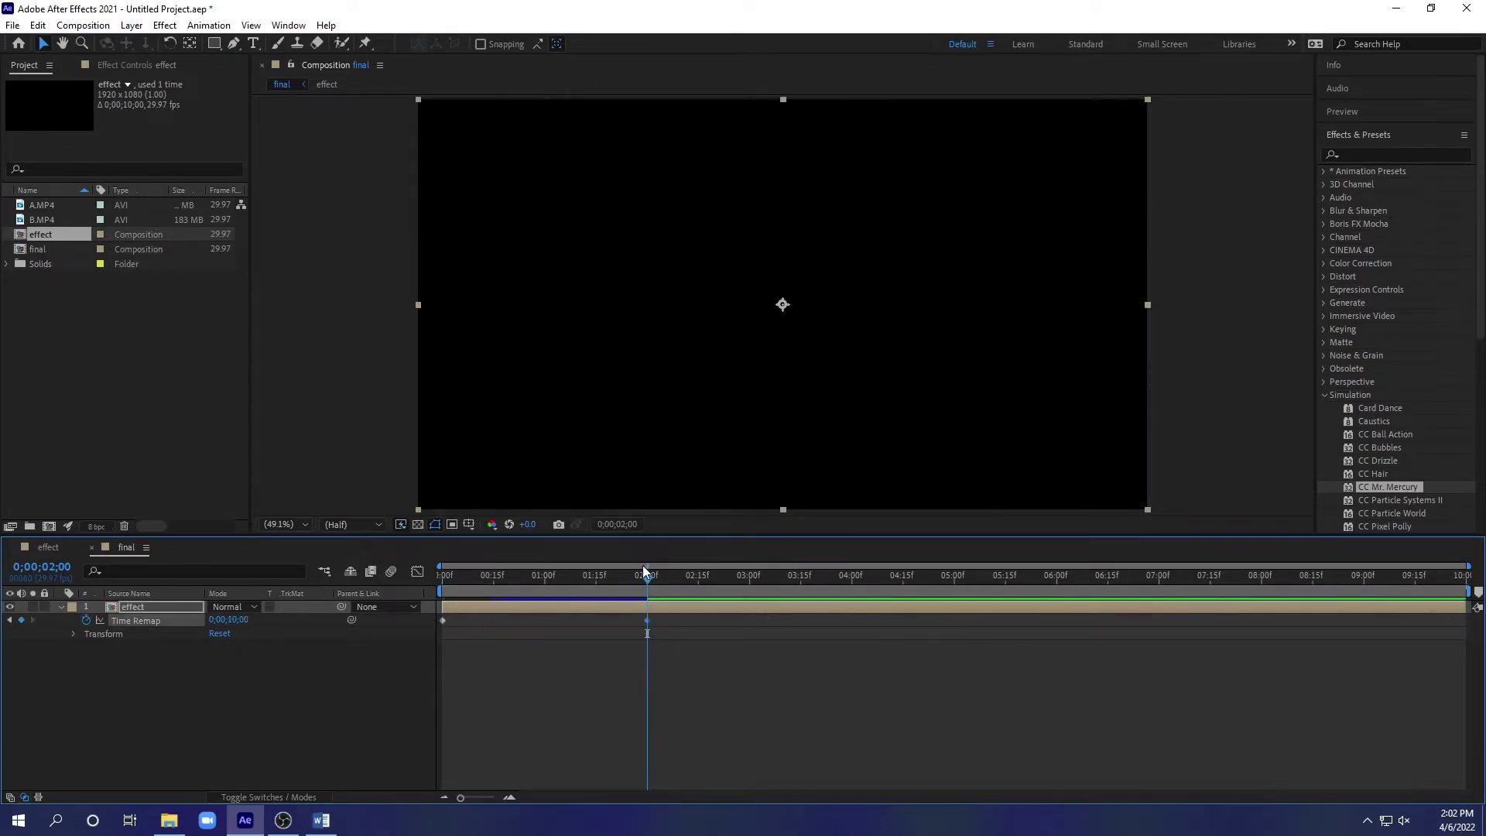
mouse_move(647, 577)
mouse_down()
mouse_move(463, 588)
mouse_move(646, 581)
mouse_up()
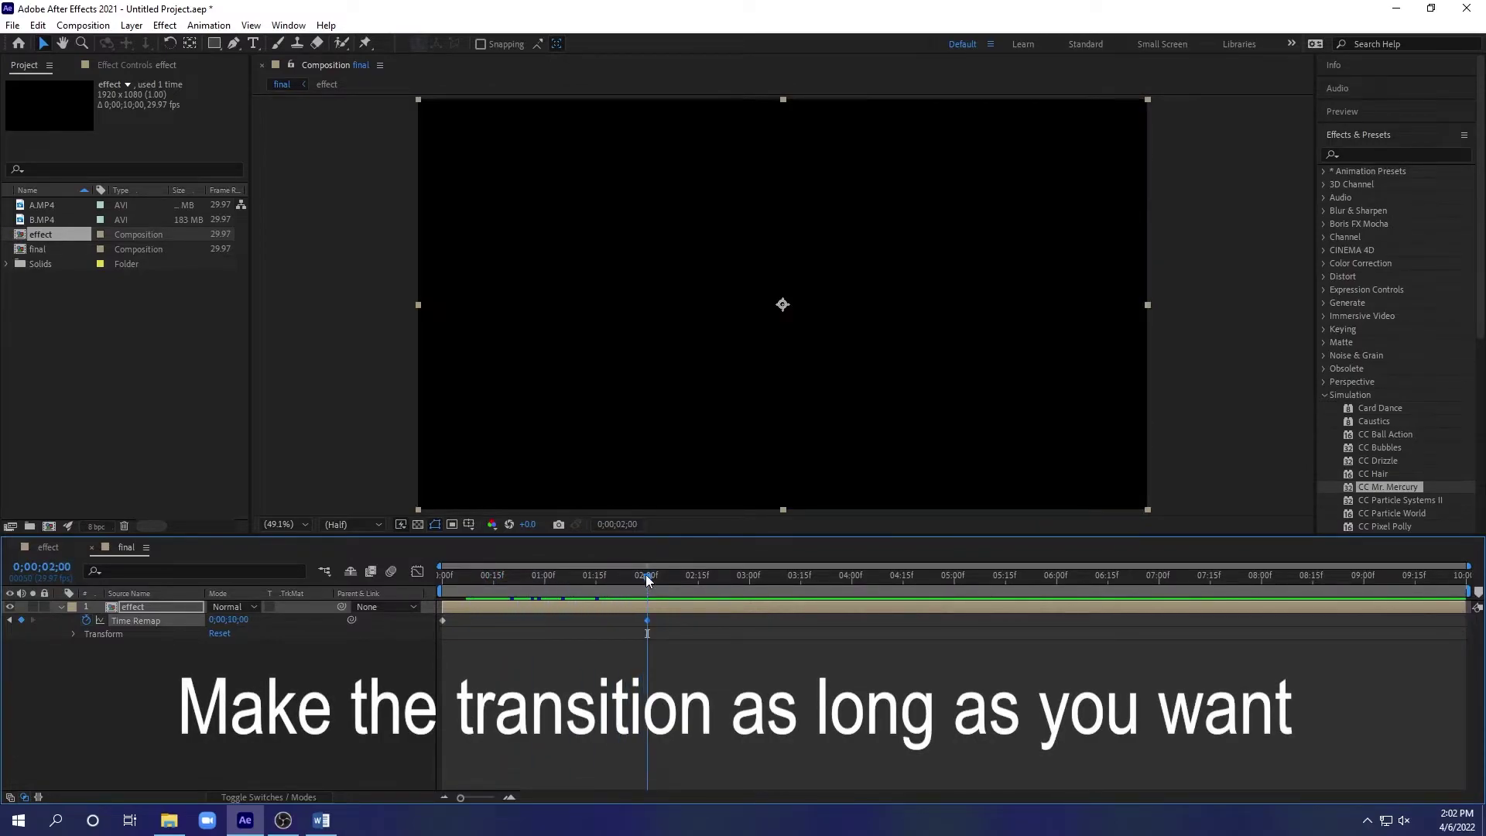
drag(647, 581, 651, 620)
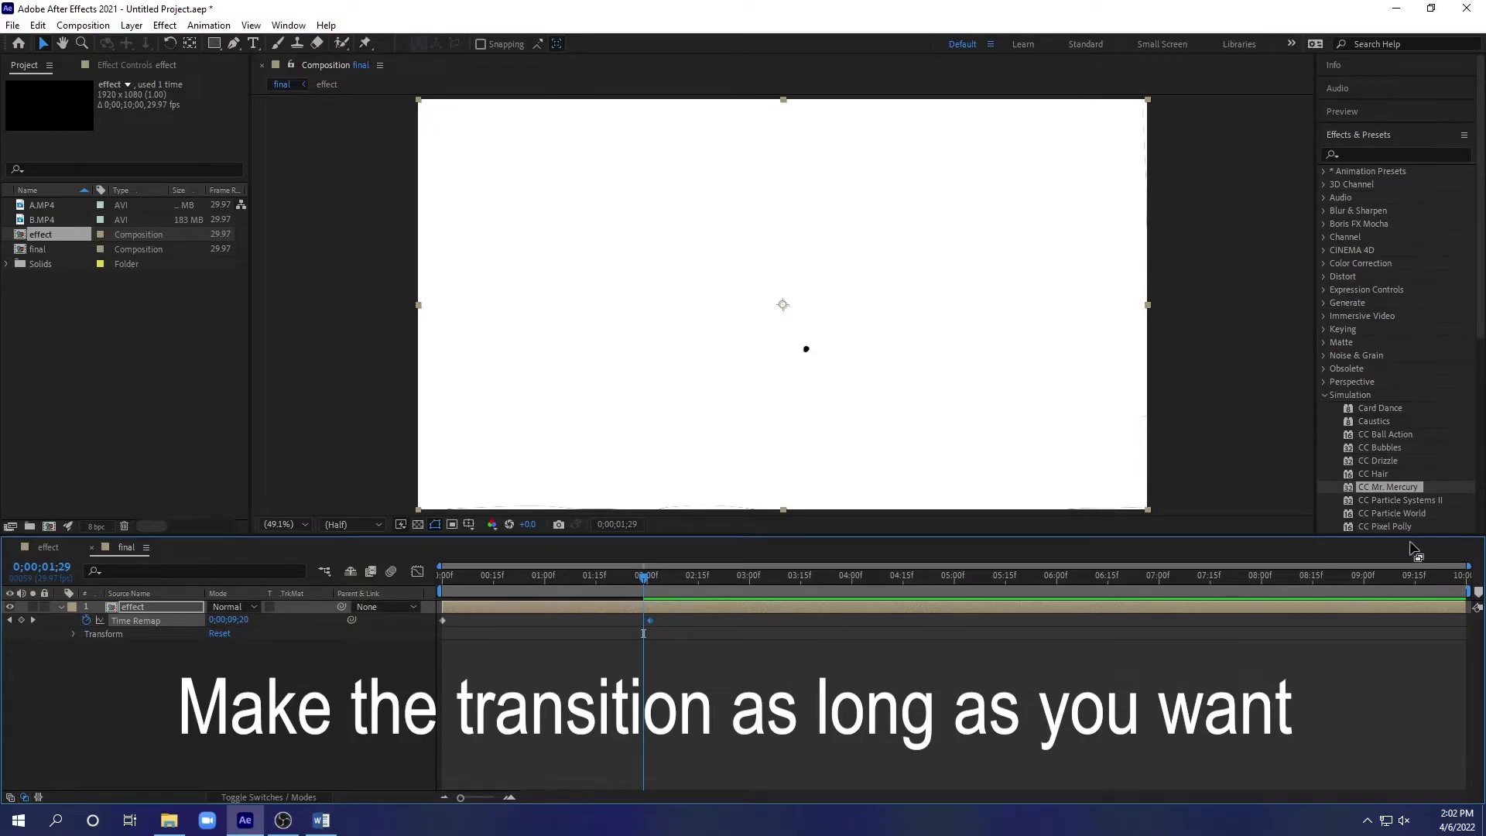
drag(651, 621, 647, 620)
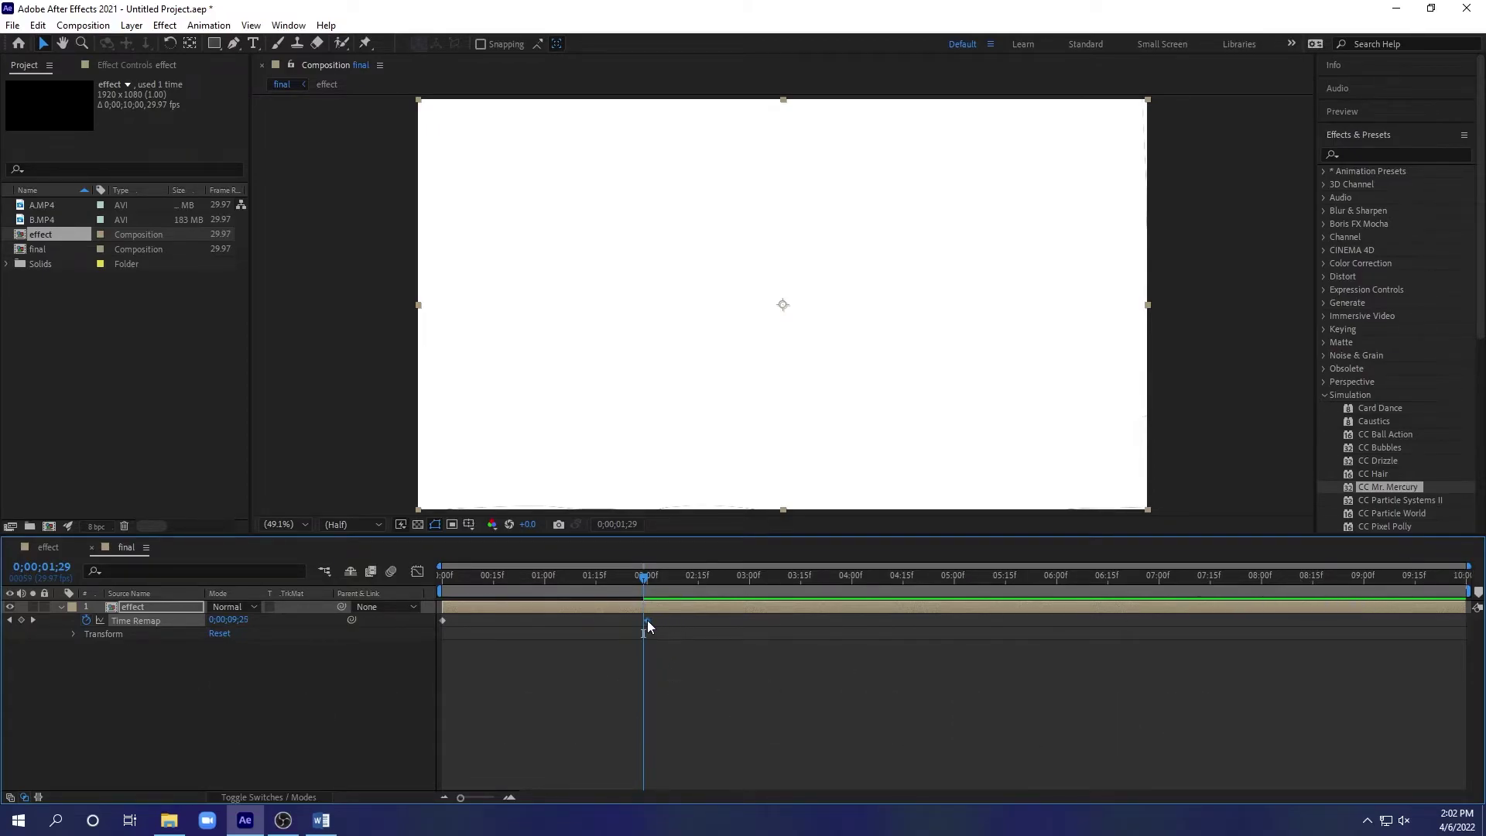
Step: Preview the remapped animation and end the work area at about two seconds
key(space)
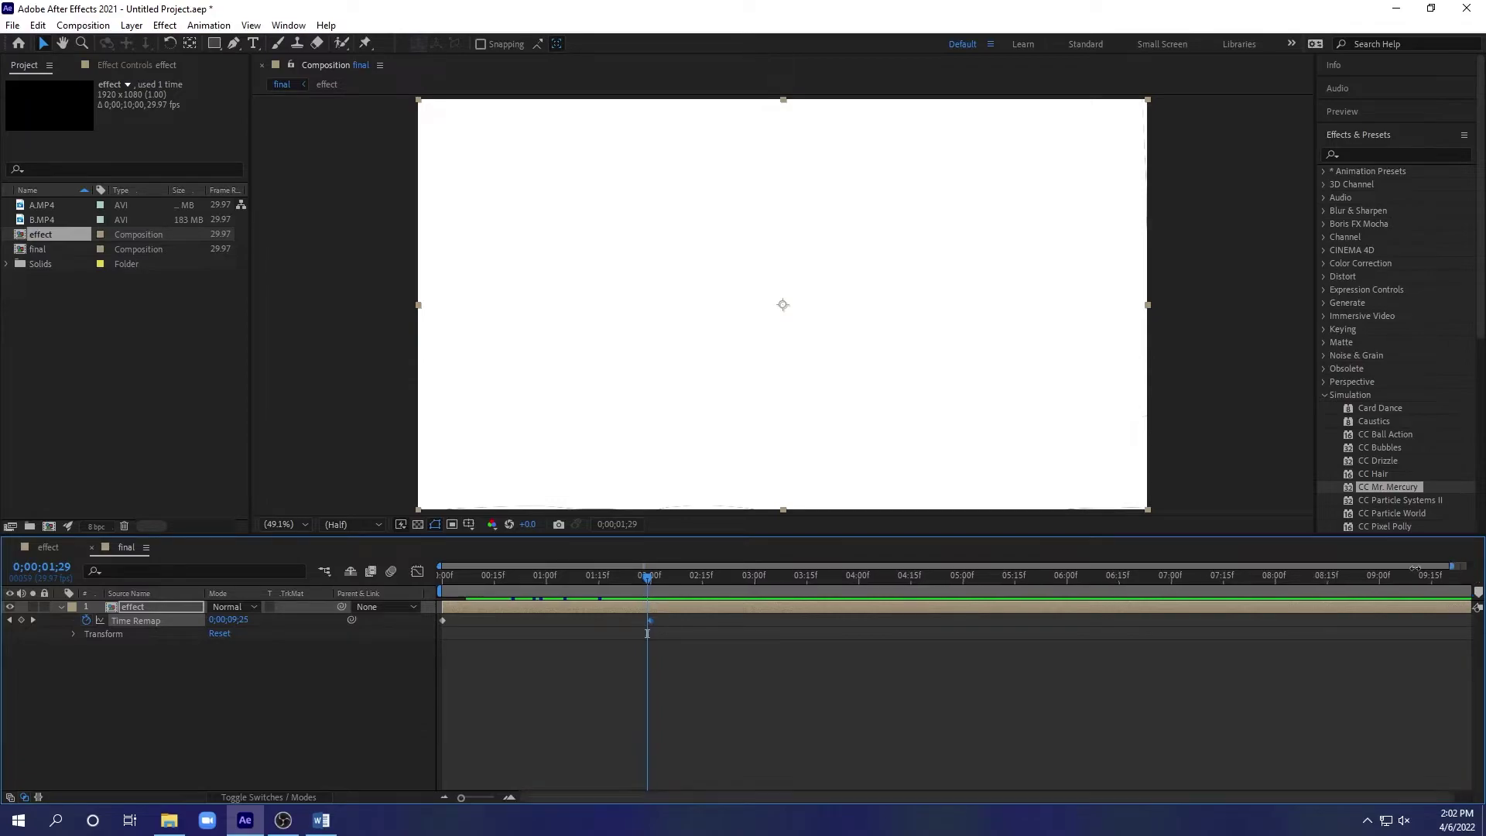
key(space)
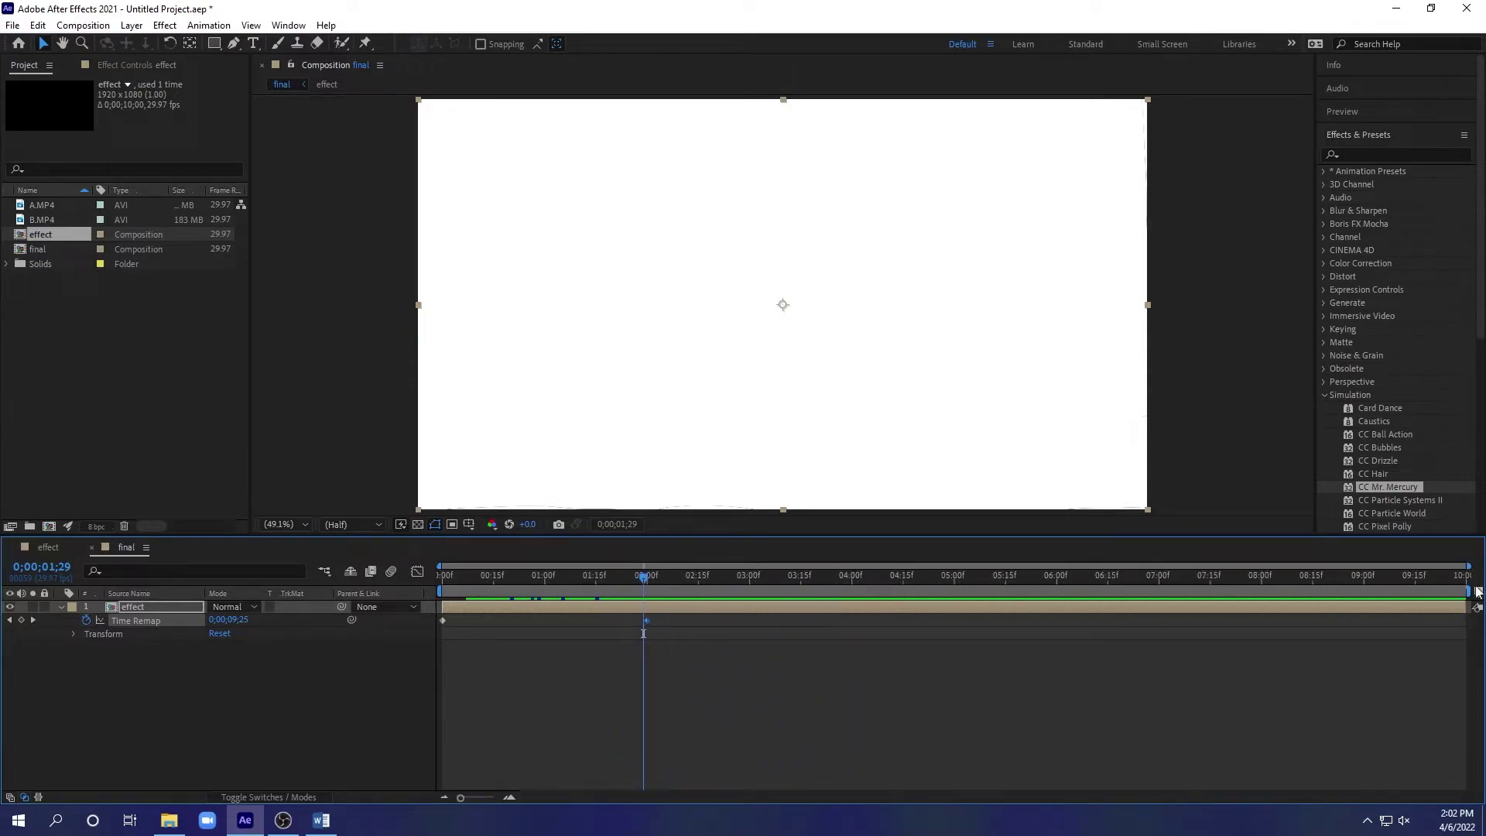
drag(1477, 591, 652, 590)
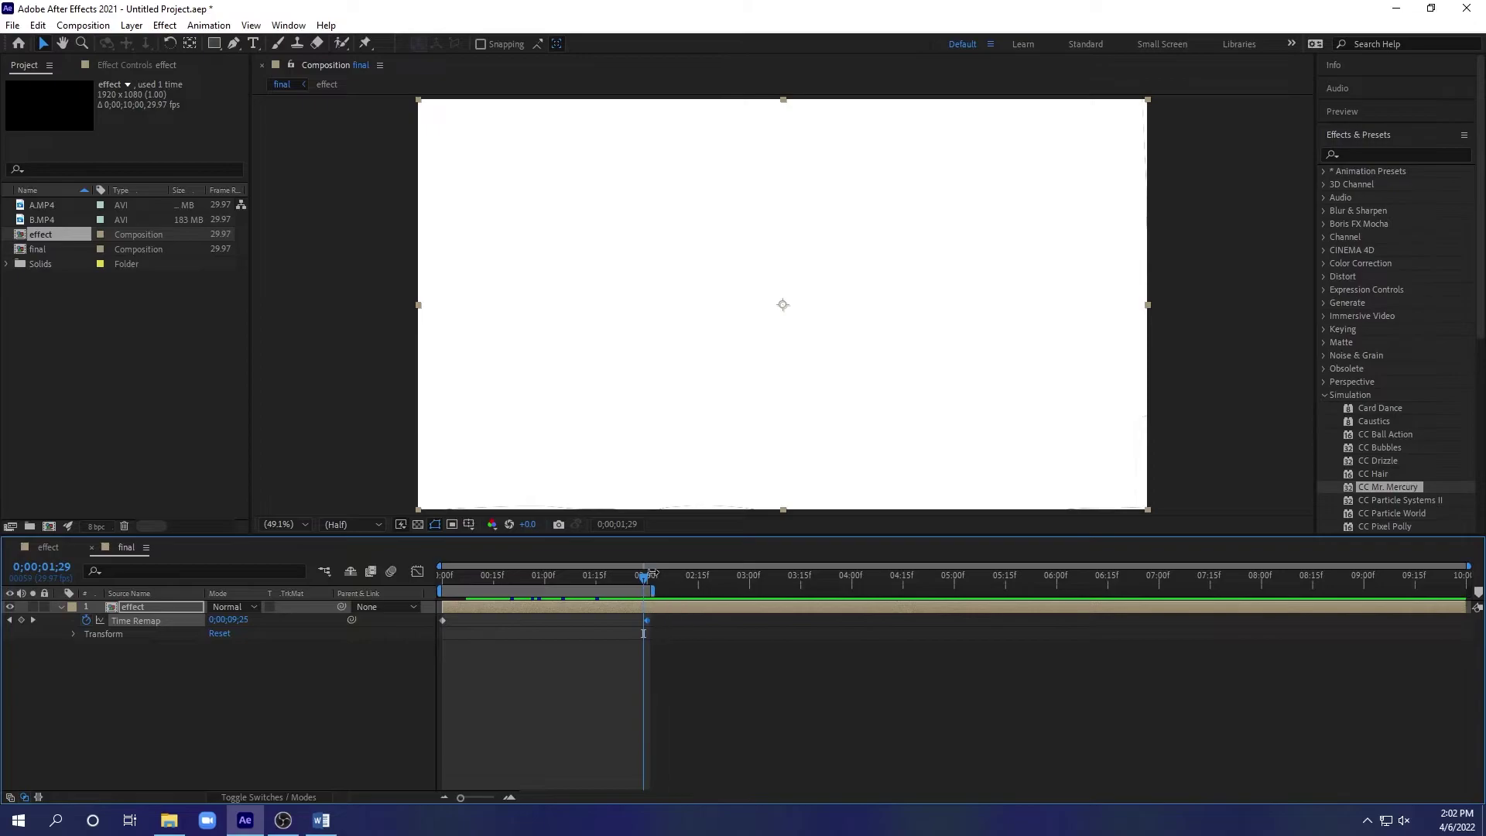
Step: Trim the final composition to its two-second work area, previewing before and after
drag(650, 574, 415, 577)
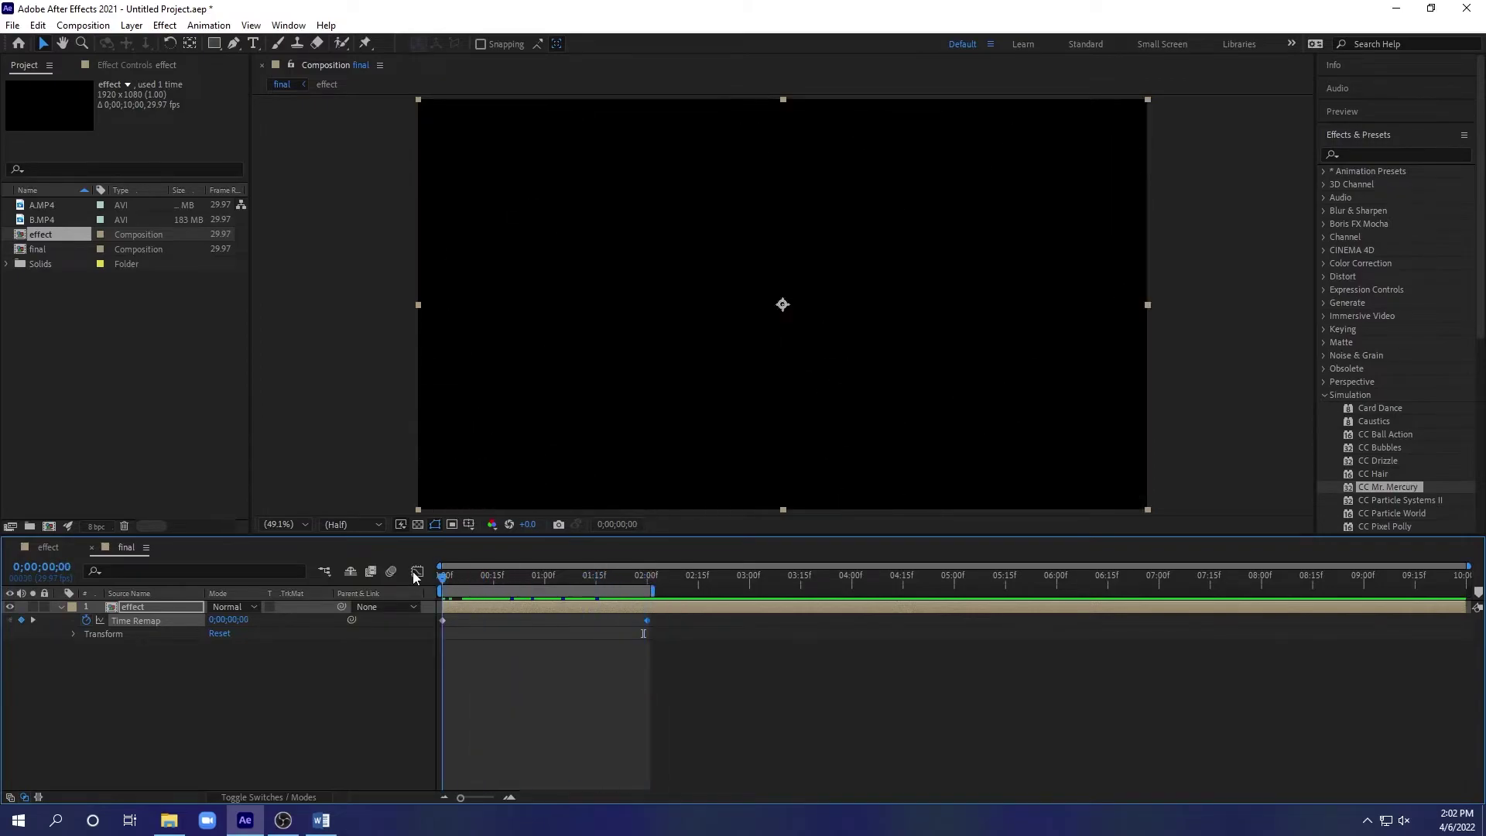
key(space)
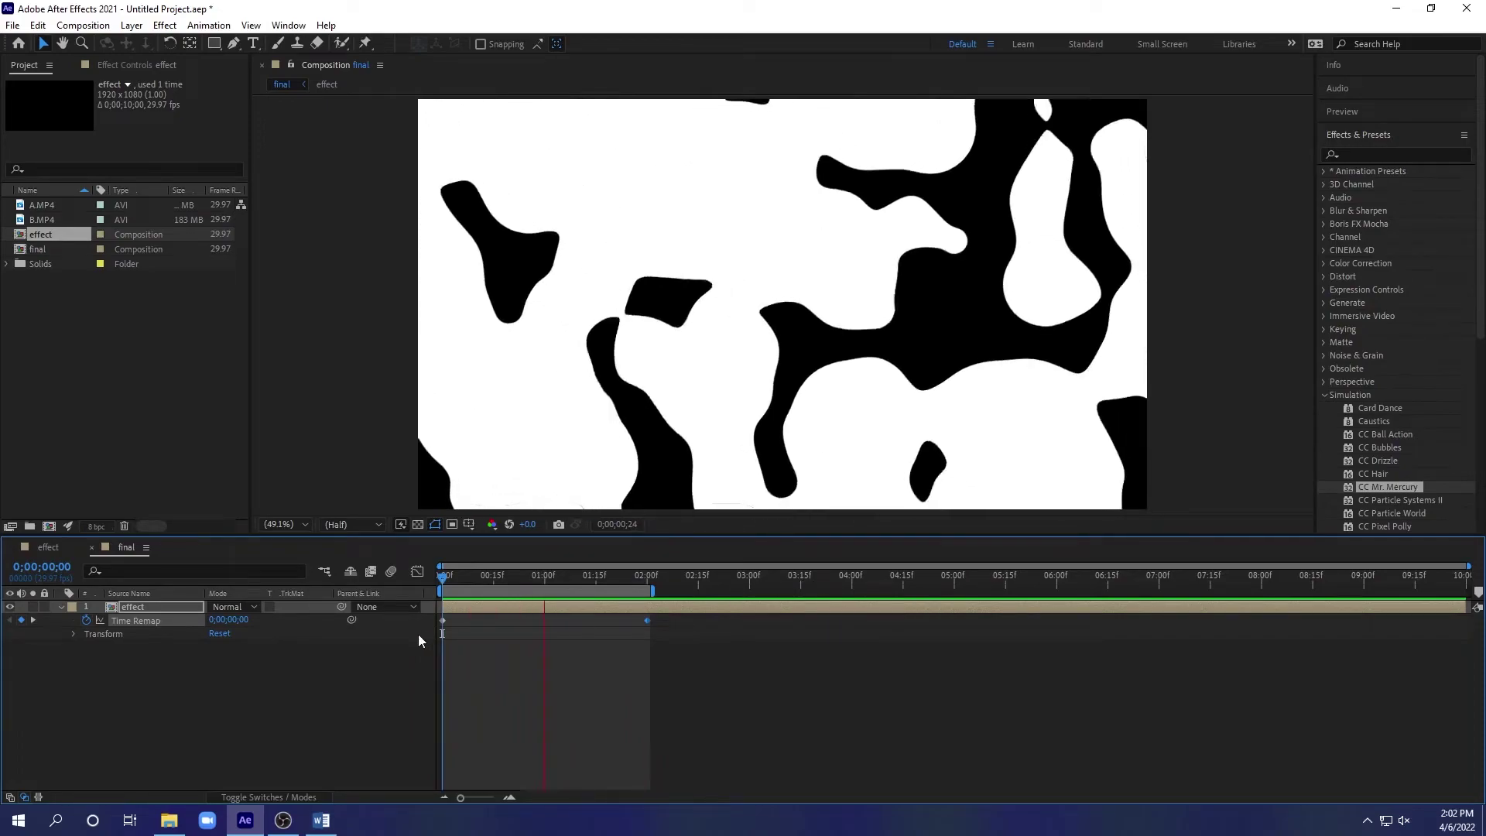
key(space)
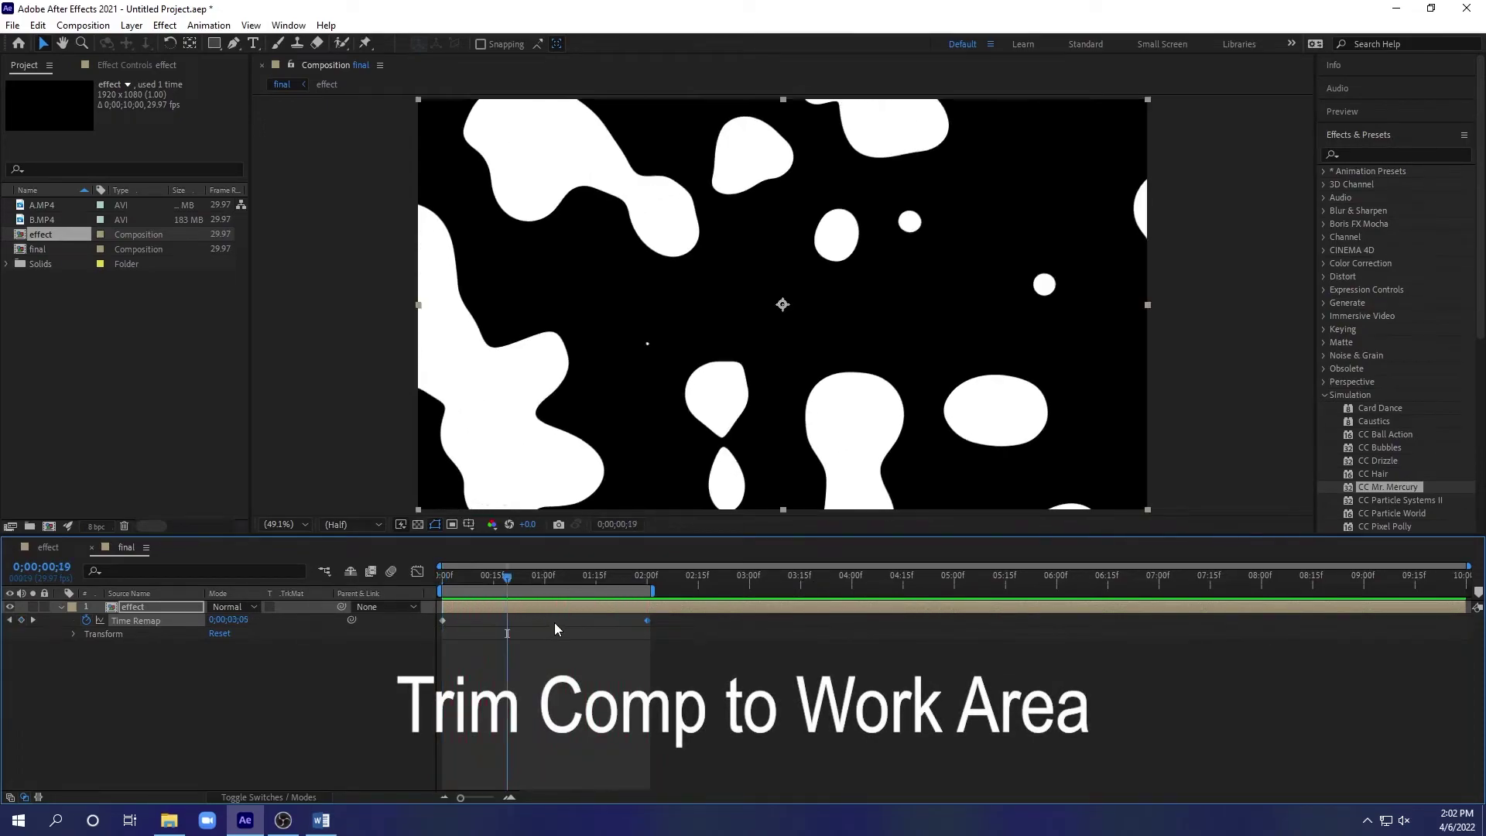
click(82, 26)
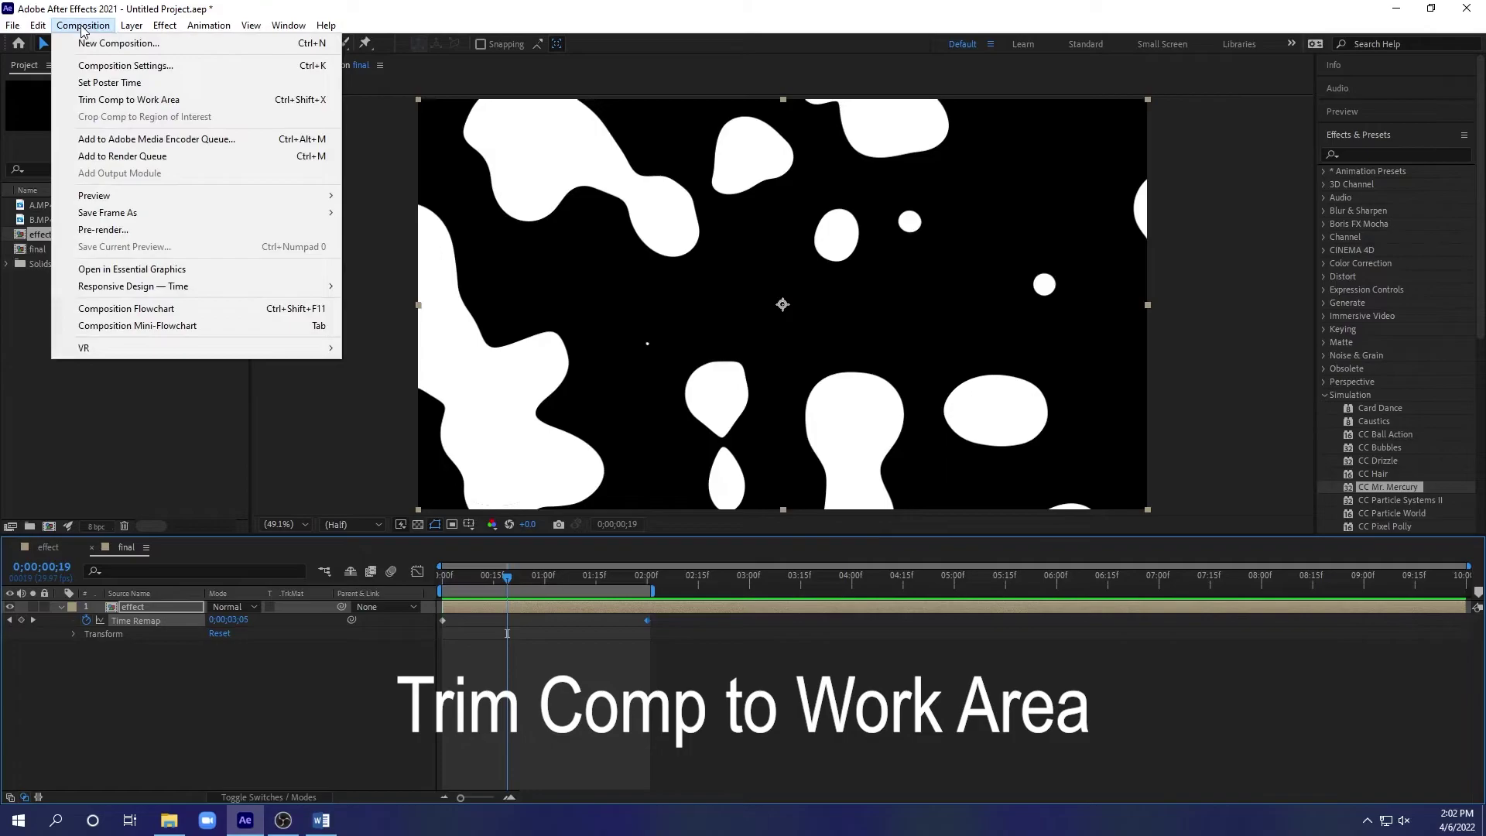
click(129, 100)
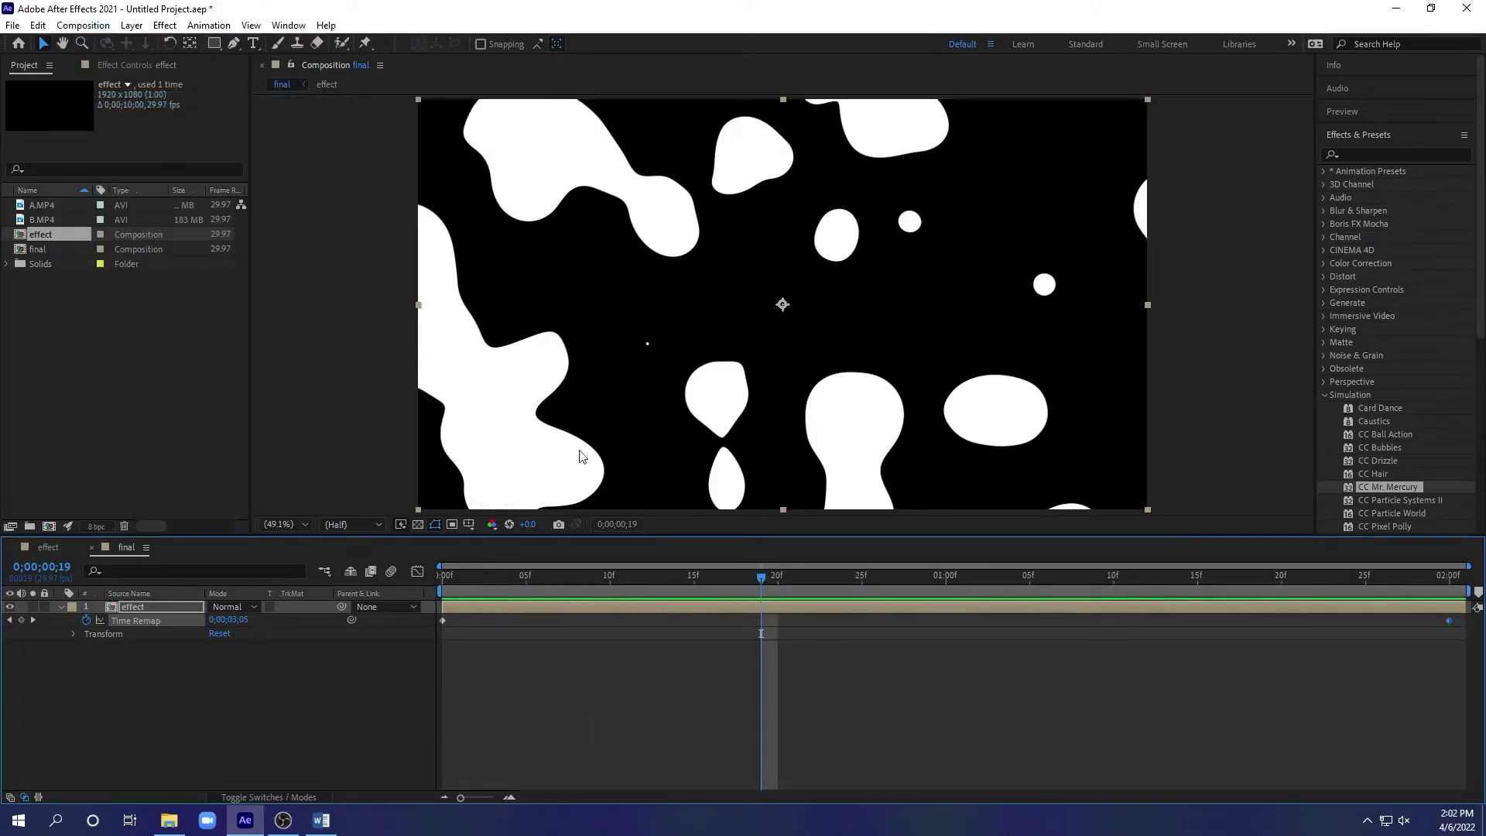
key(space)
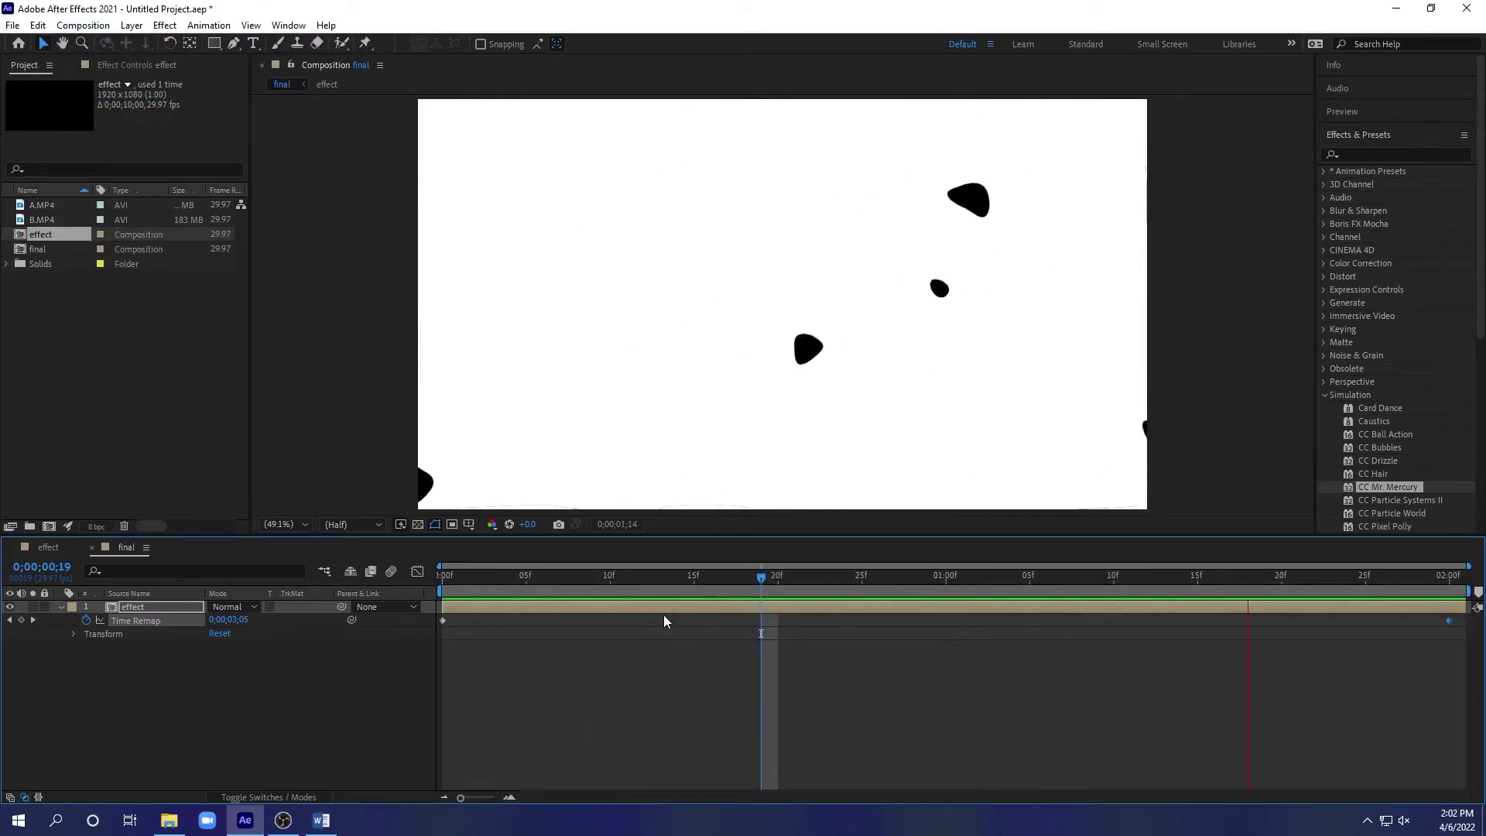
key(space)
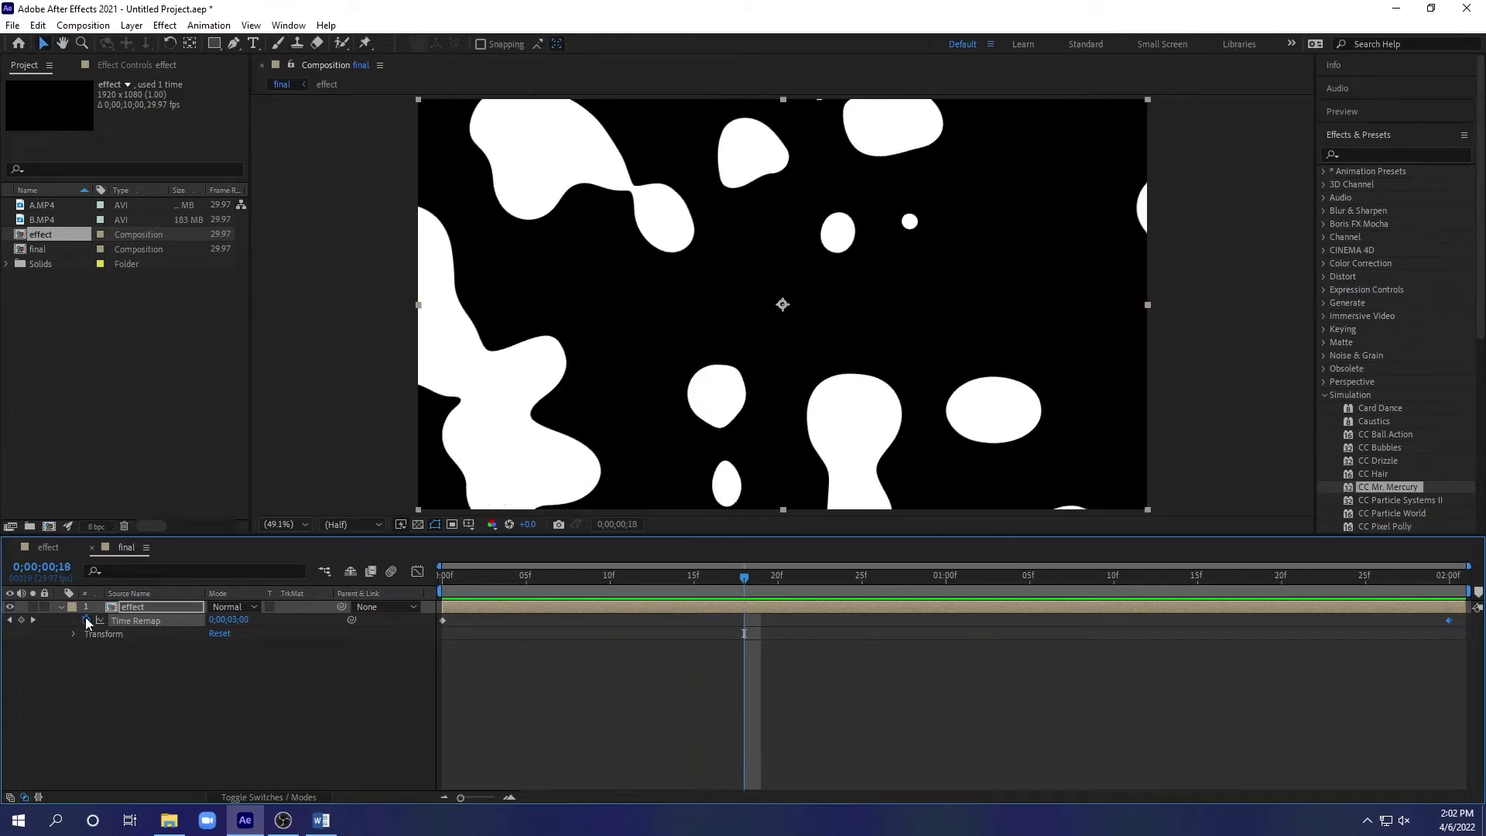
Step: Apply Easy Ease to the effect layer's Time Remap keyframes and preview the smoothed animation
click(86, 620)
click(70, 622)
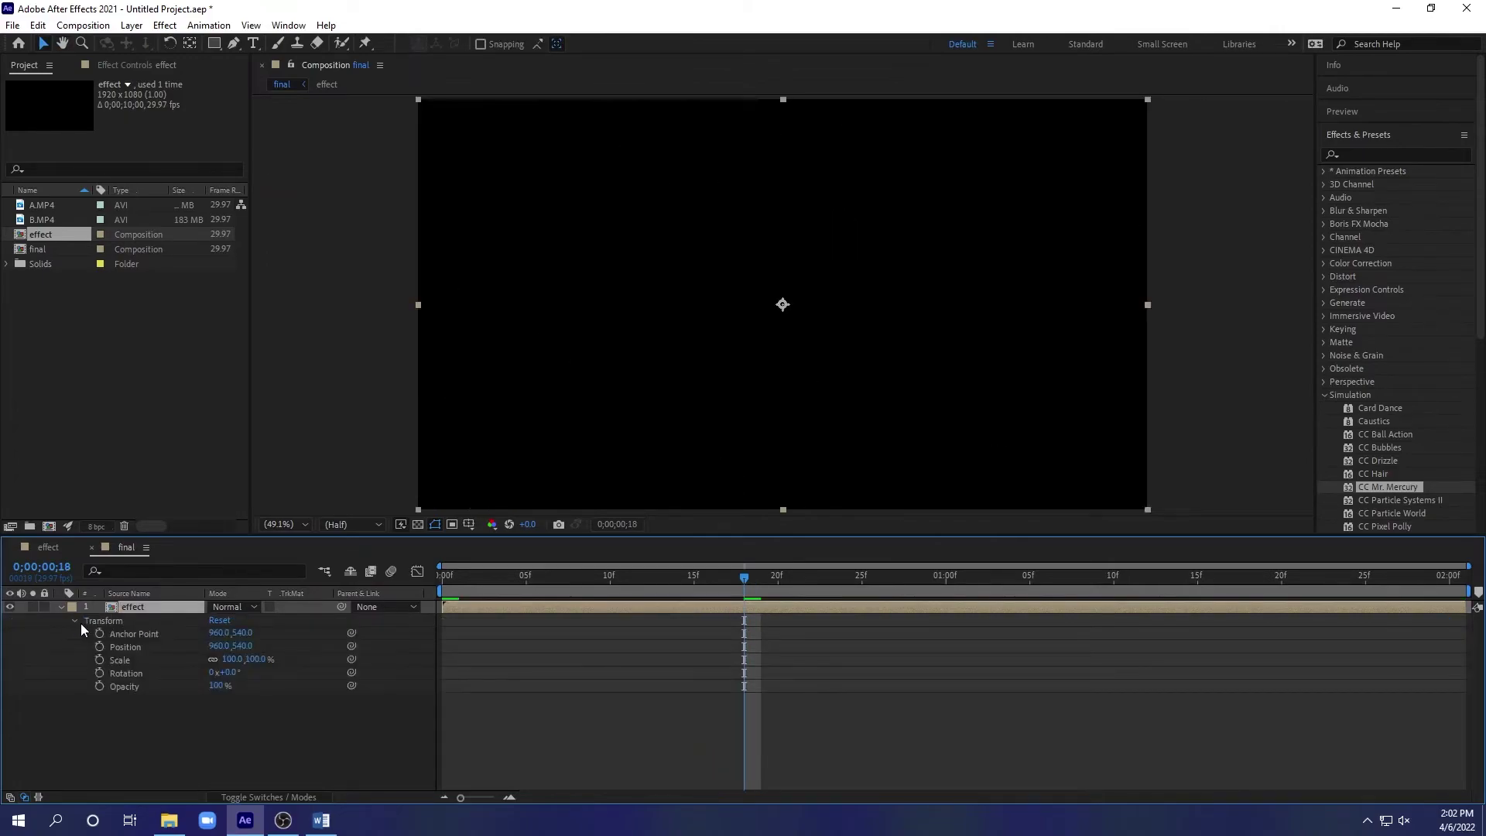
click(80, 623)
click(167, 610)
key(ctrl+z)
right_click(136, 620)
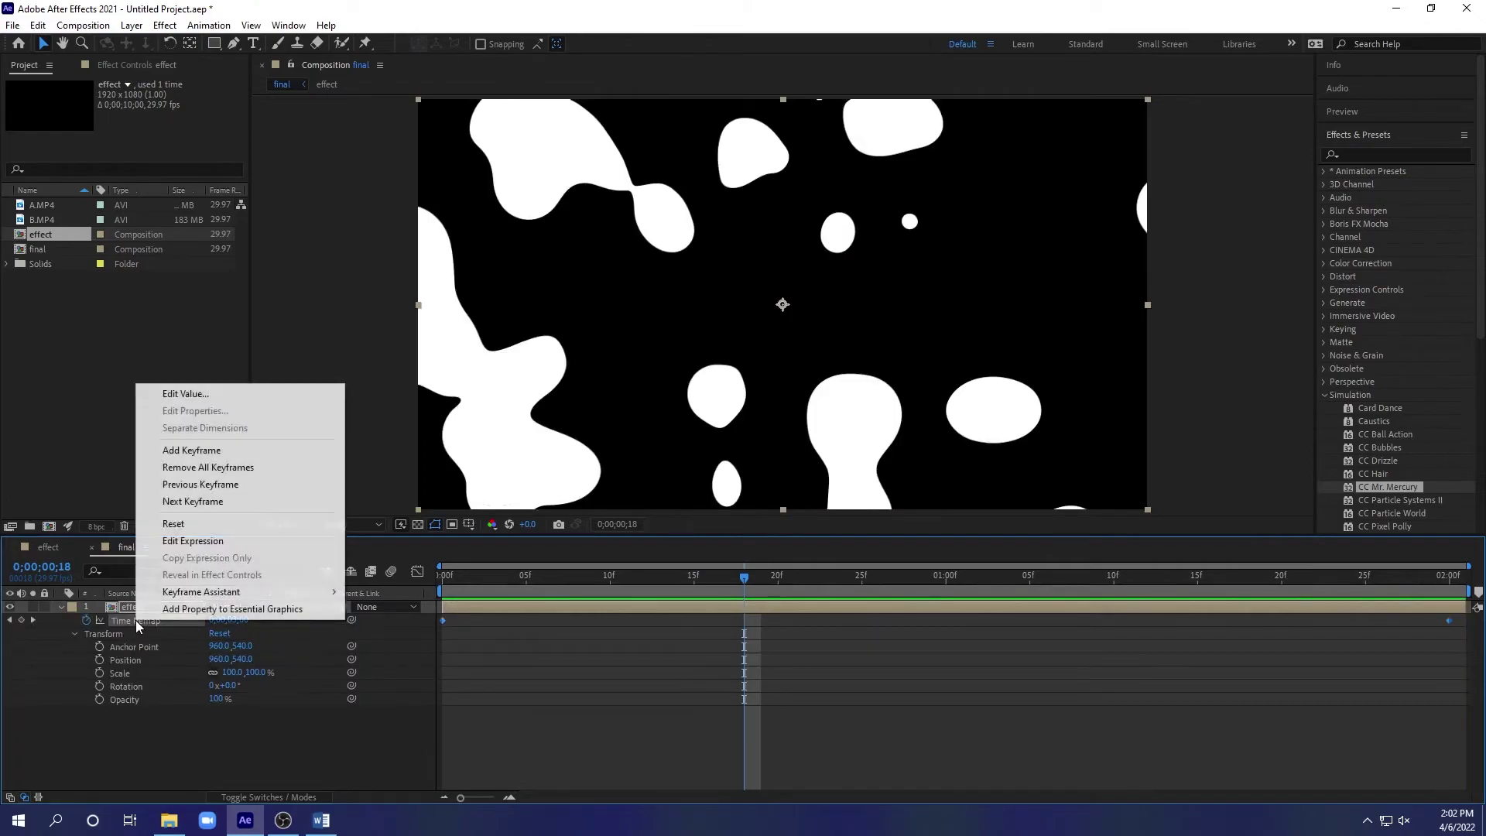
mouse_move(219, 593)
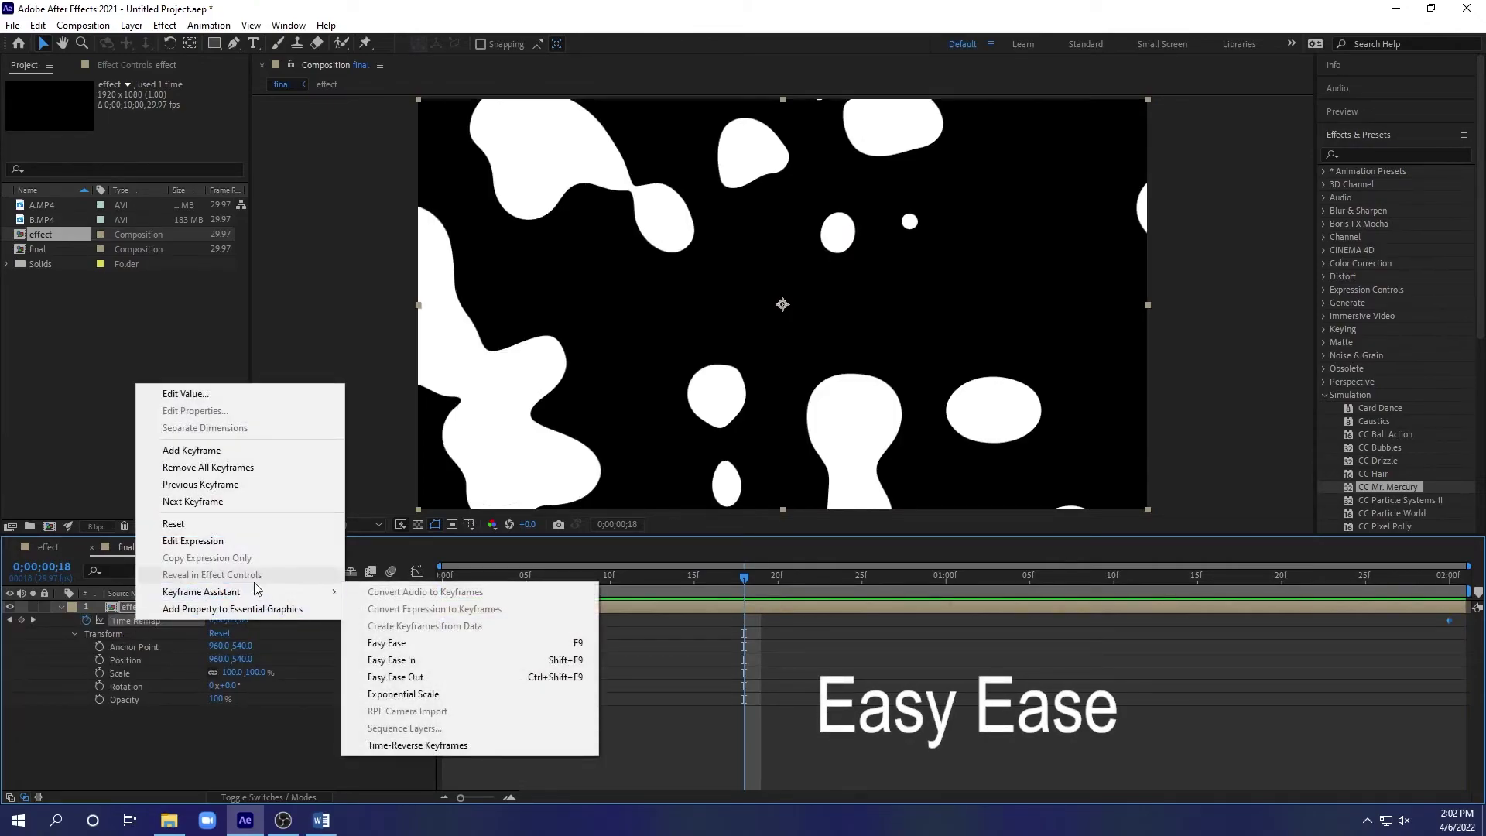
mouse_move(307, 588)
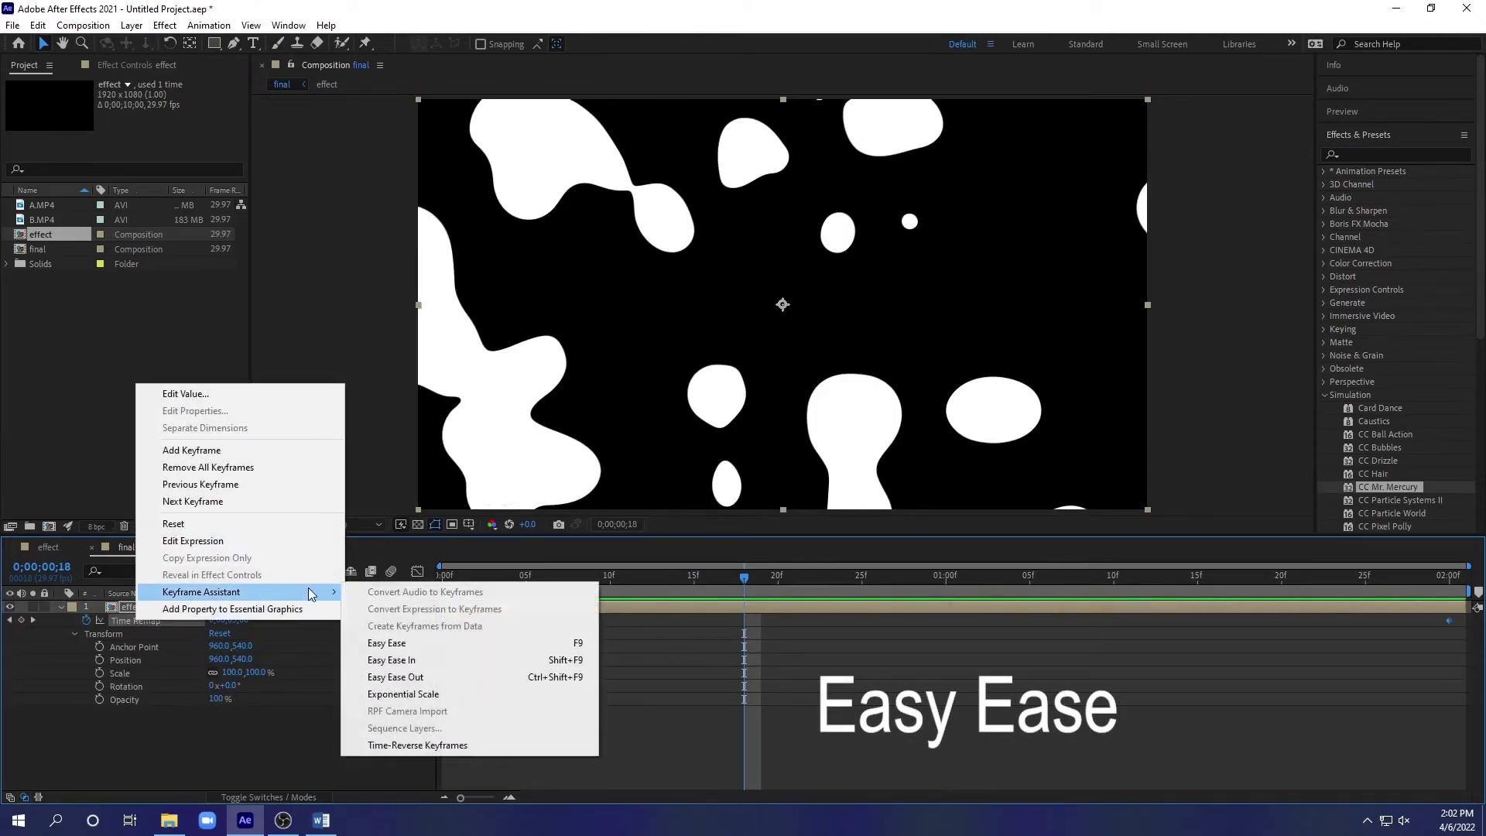
click(420, 643)
key(space)
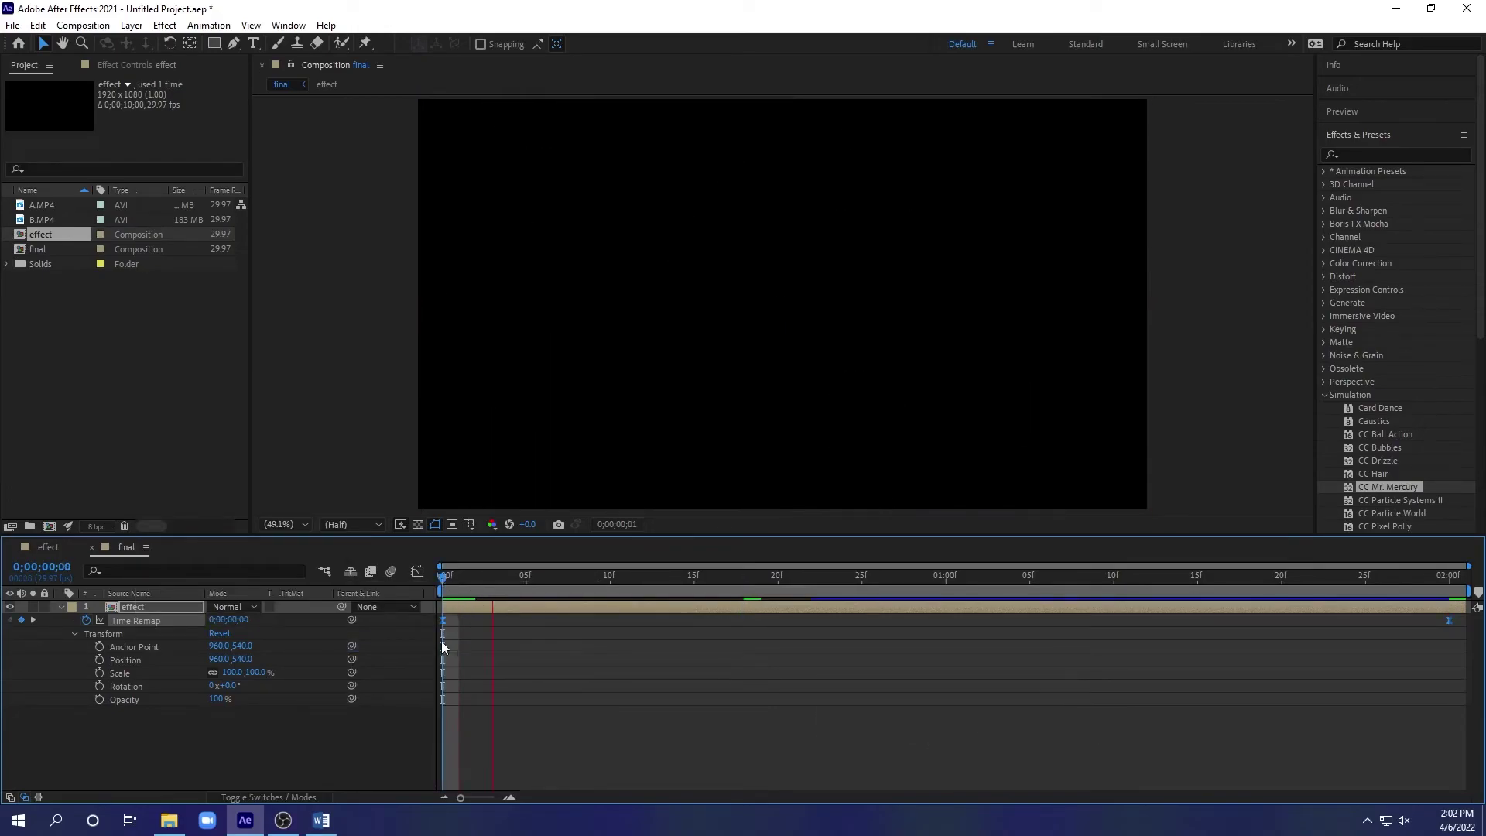
click(62, 606)
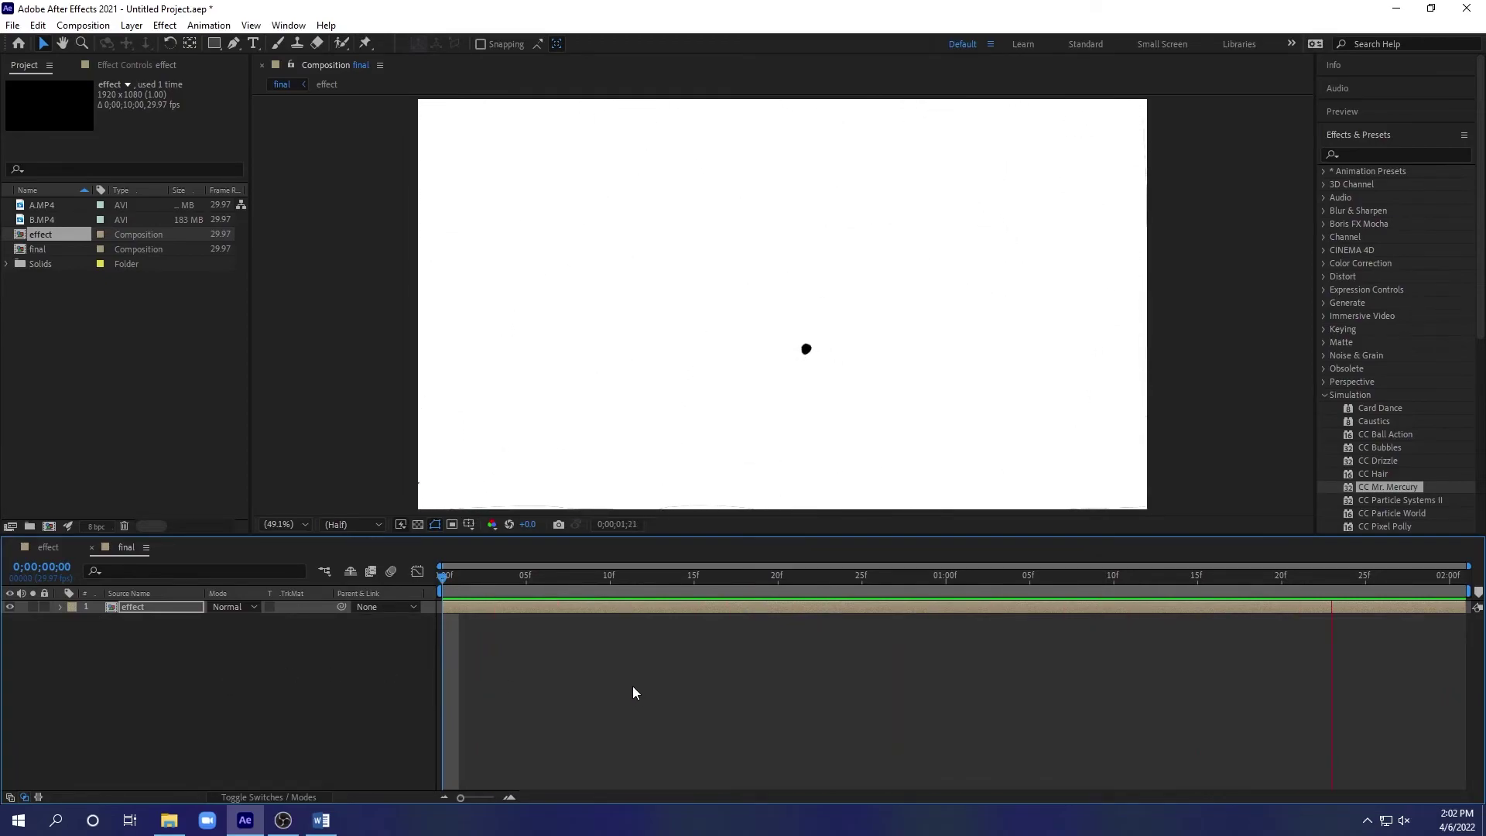
key(space)
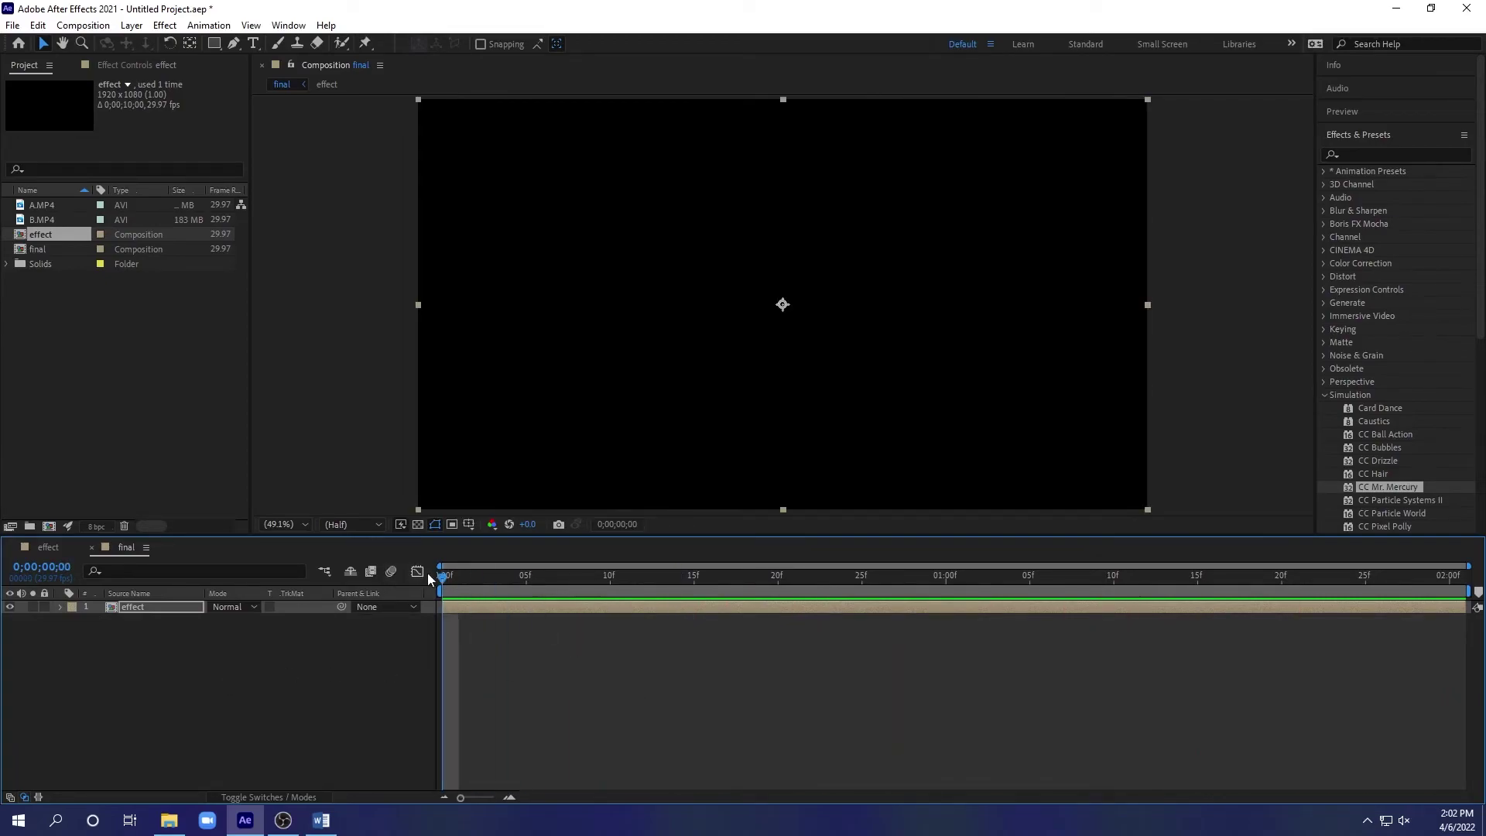
Step: Add A.MP4 and B.MP4 beneath the effect layer and set A.MP4's track matte to Luma Matte 'effect'
click(114, 303)
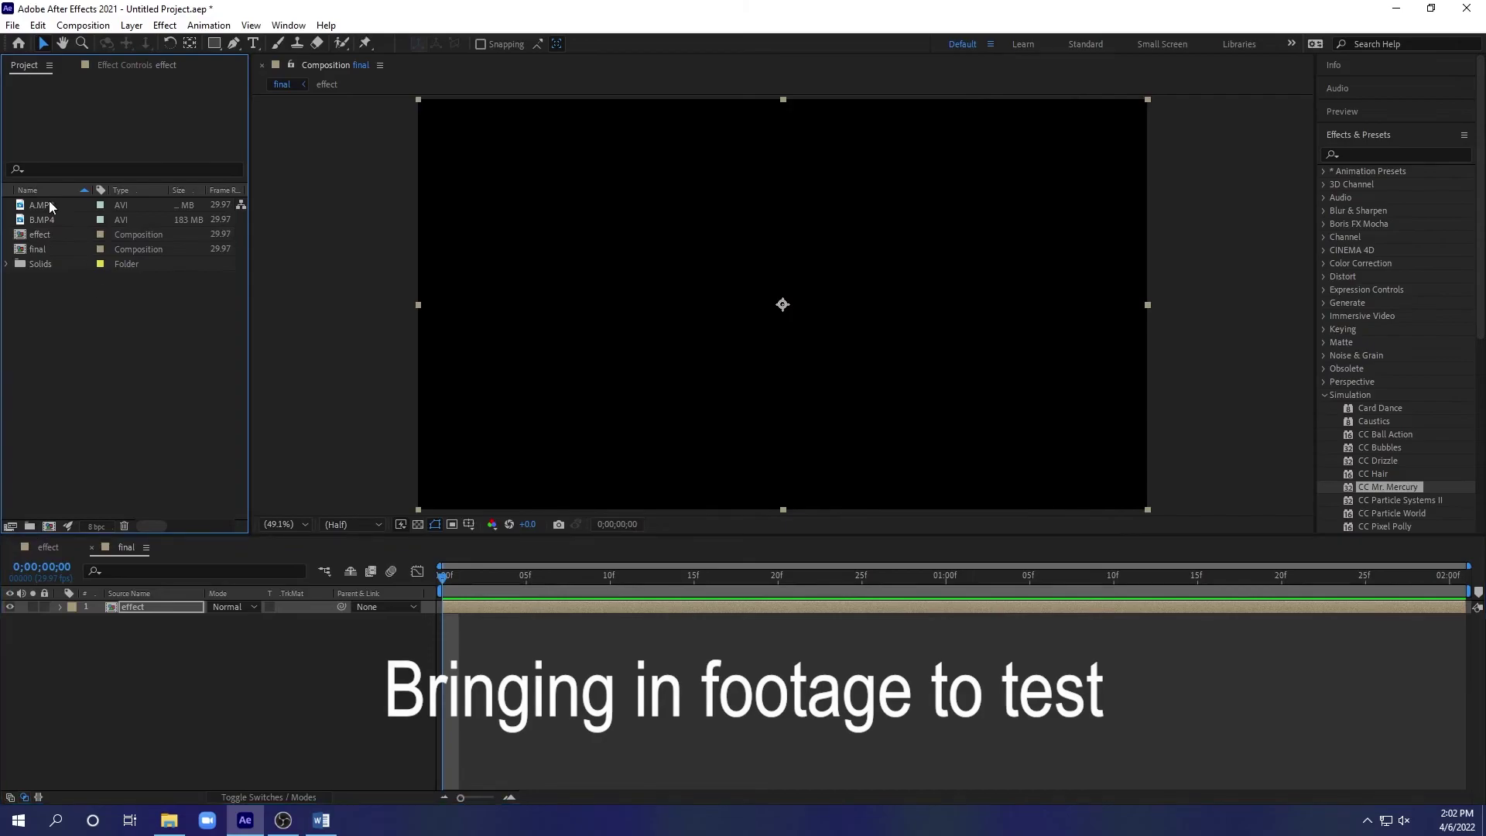
click(49, 204)
shift+click(48, 220)
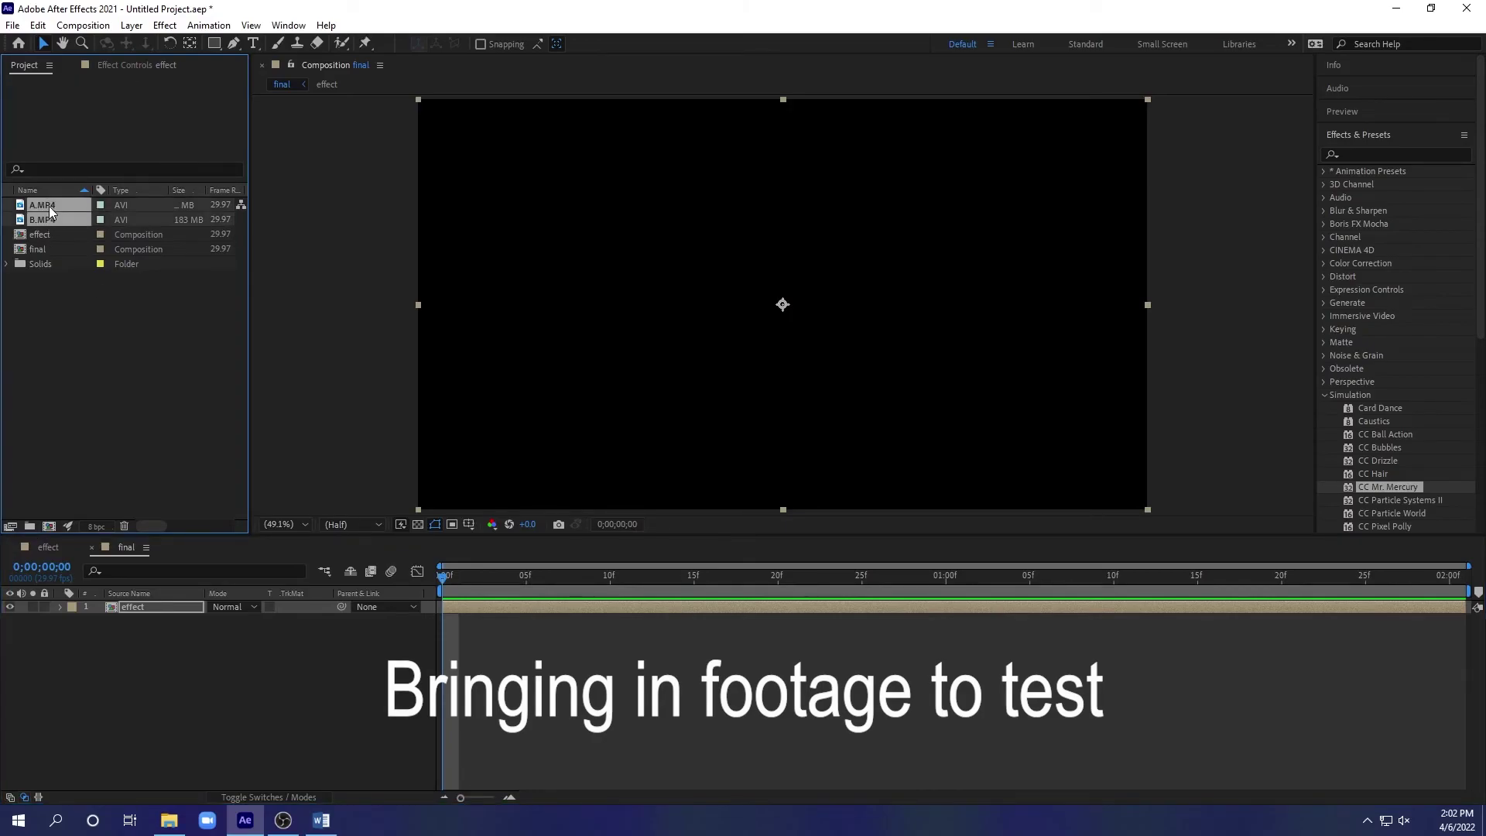
drag(90, 308, 153, 688)
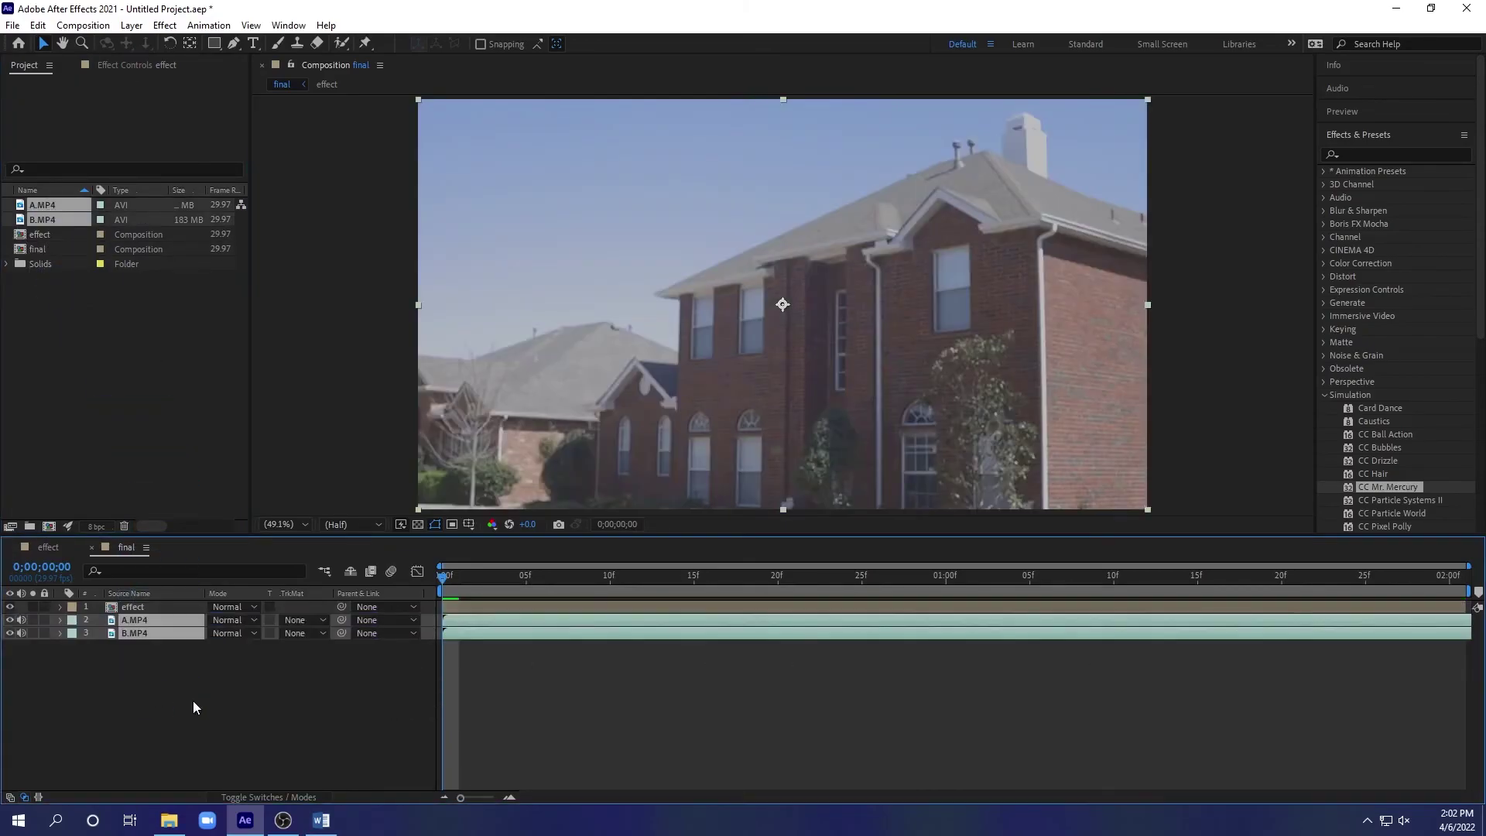
click(193, 699)
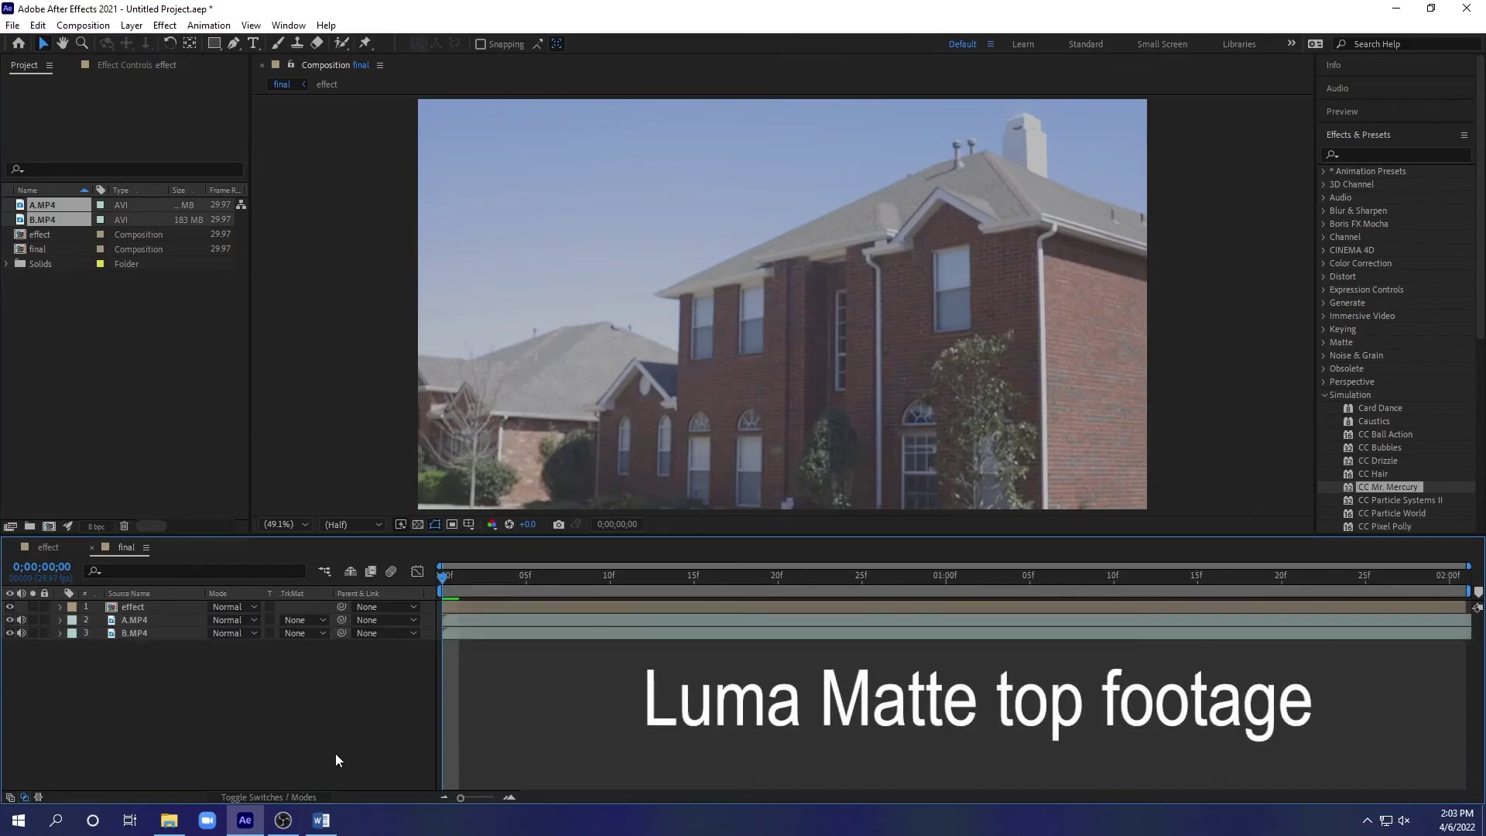
click(319, 621)
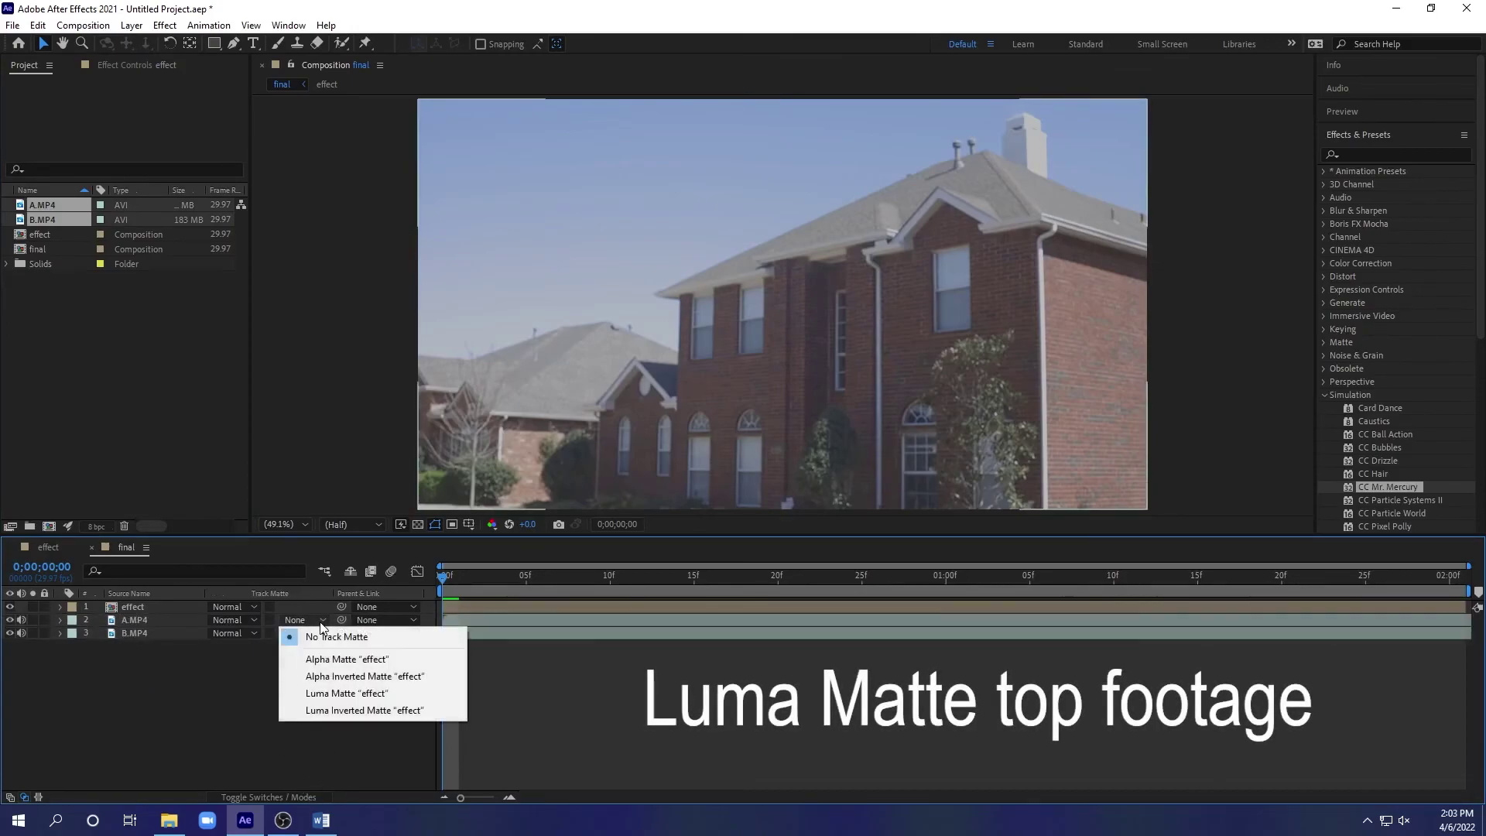
click(329, 692)
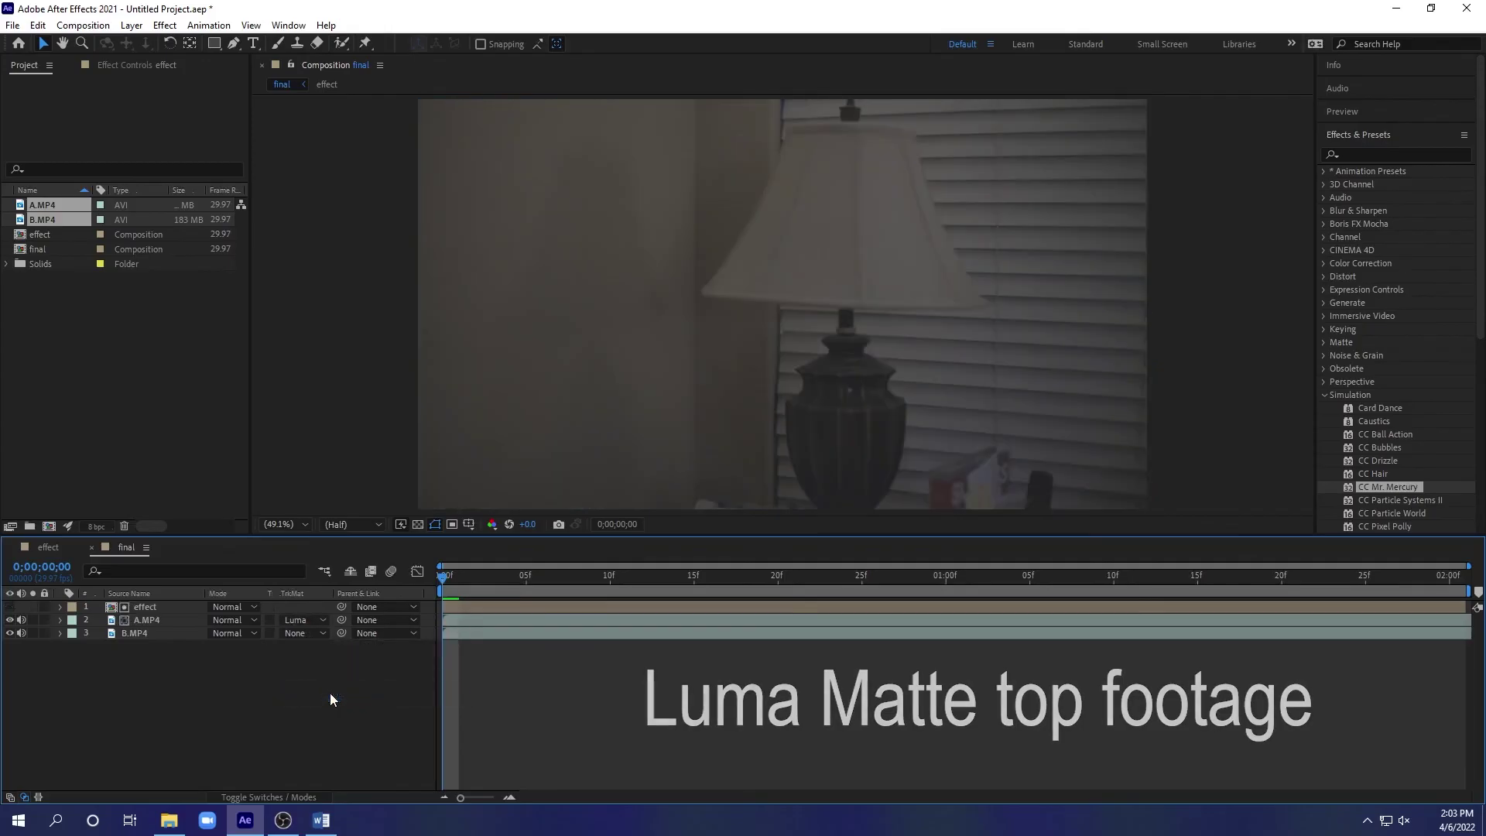